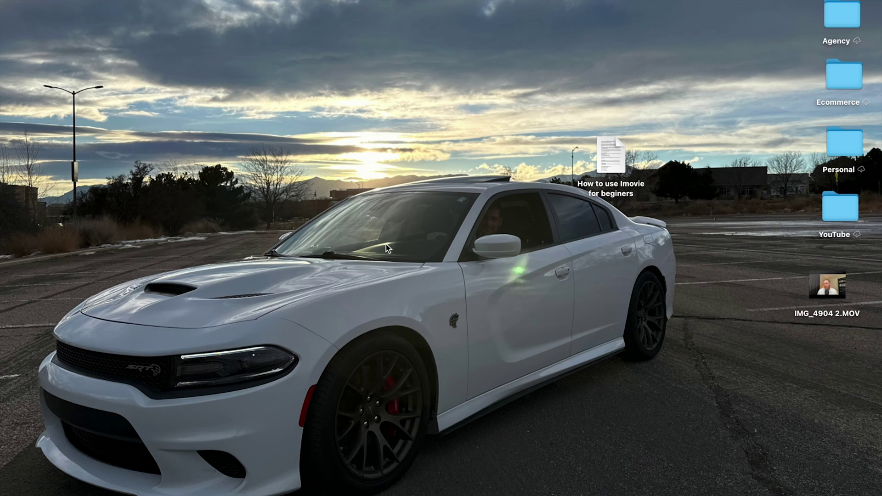
Add iMovie from Launchpad to the Dock and launch it to the Projects browser
mouse_move(455, 491)
mouse_move(61, 494)
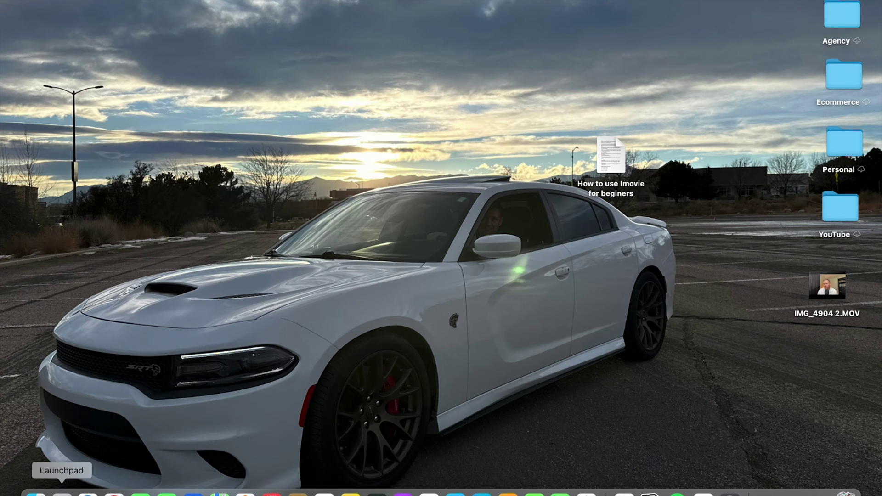
left_click(61, 494)
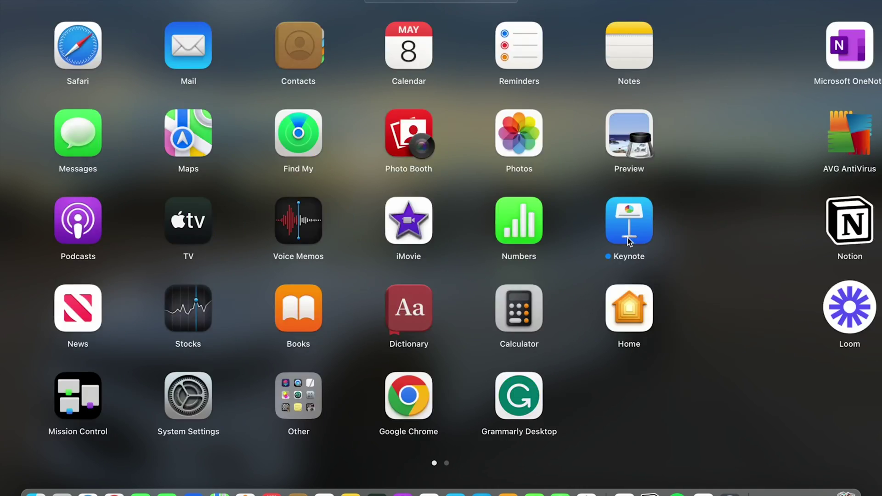
left_click(563, 221)
left_click_drag(563, 222, 482, 491)
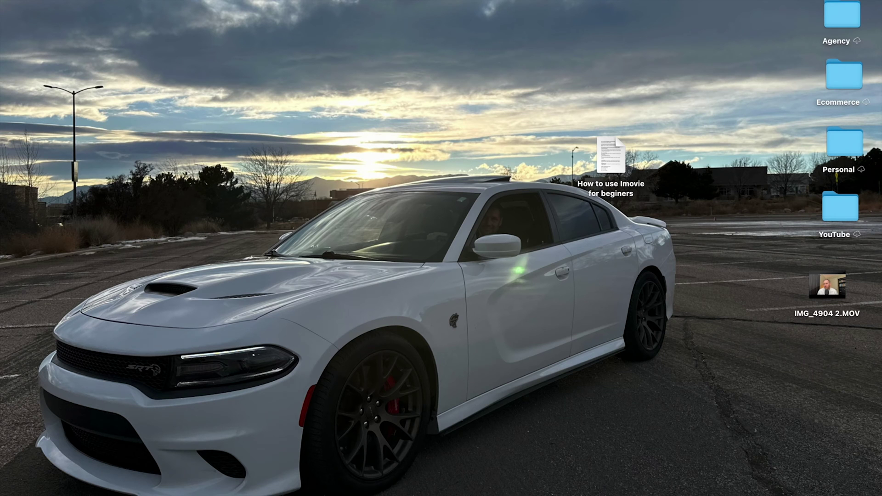
left_click(586, 493)
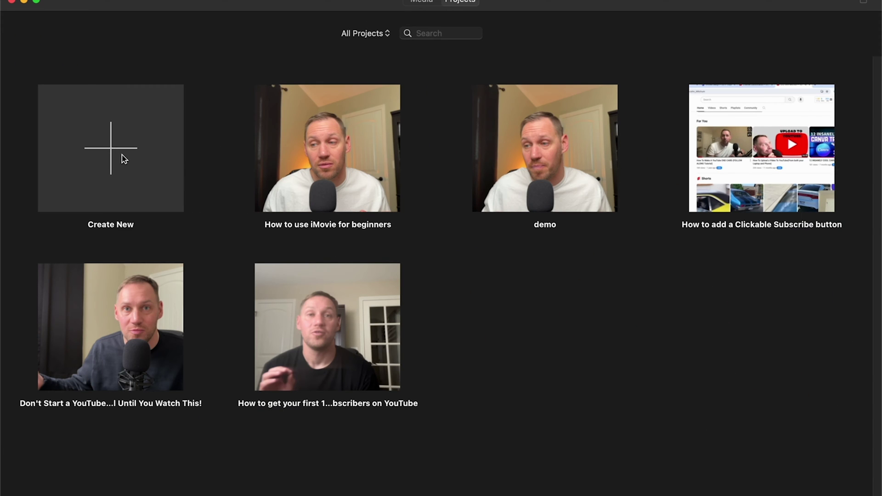
left_click(133, 182)
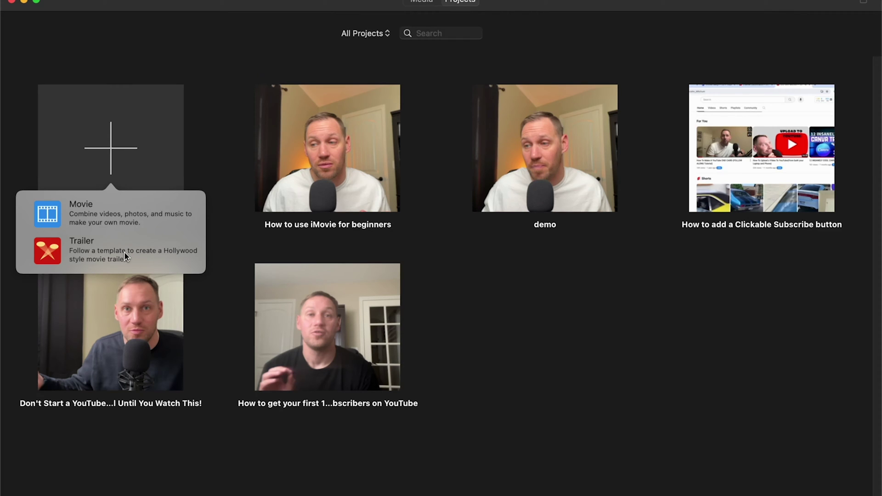
left_click(98, 208)
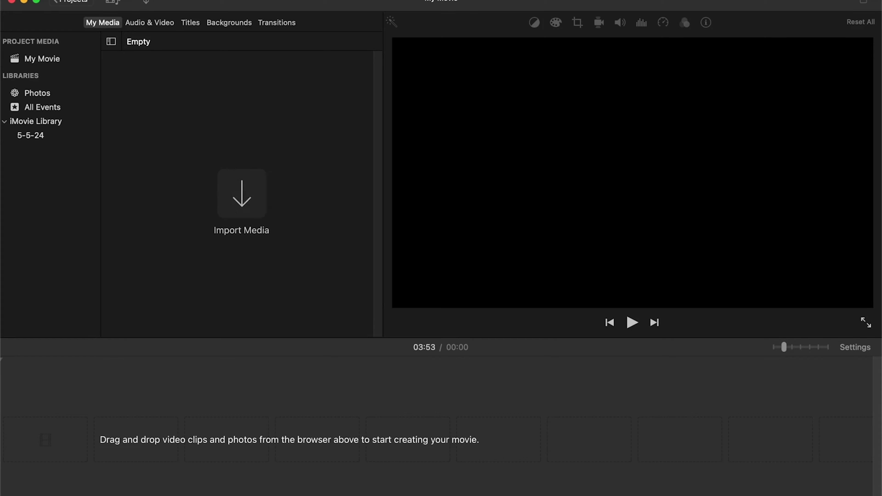
left_click(248, 203)
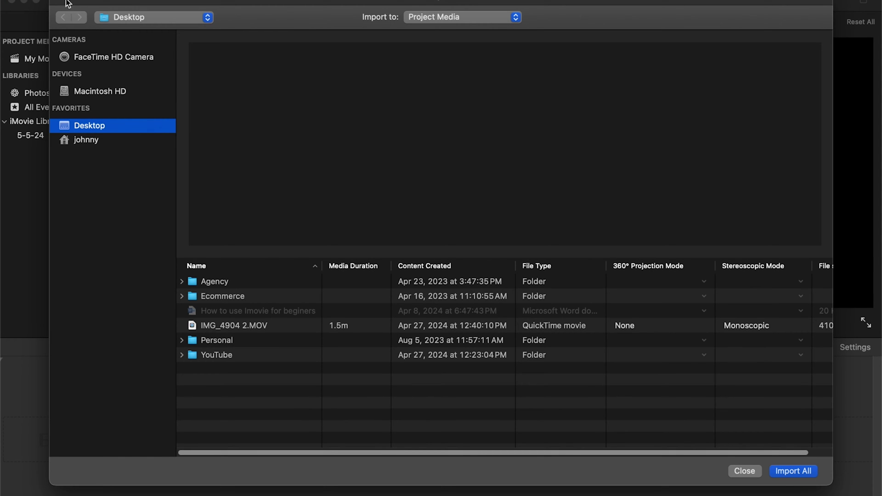
key("Escape")
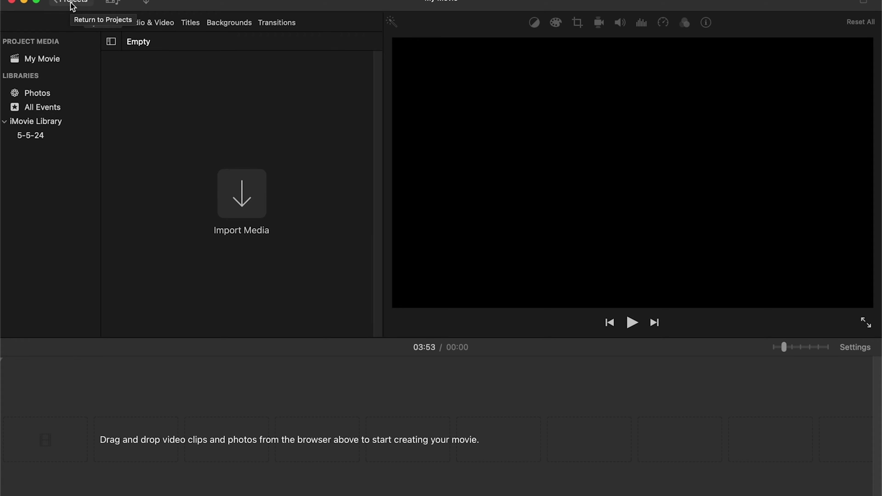
left_click(73, 4)
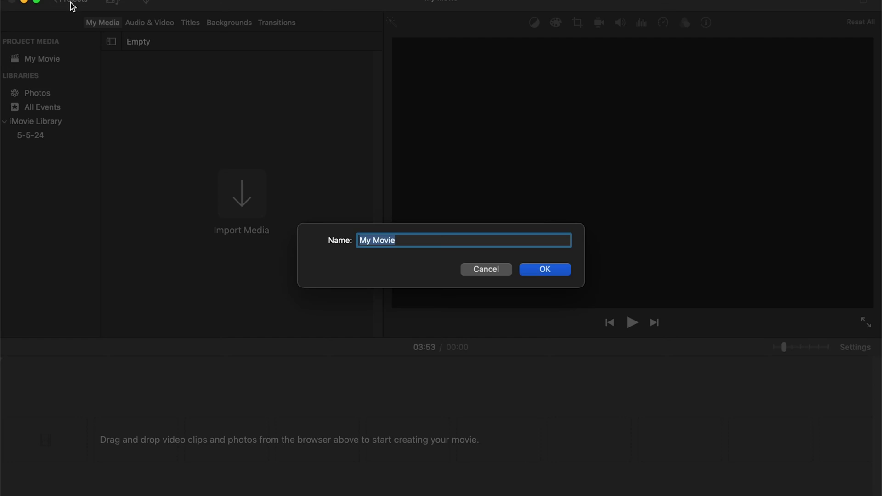
left_click(529, 273)
left_click(358, 223)
Delete the unwanted My Movie project and open the demo project for editing
left_click(396, 331)
left_click(547, 160)
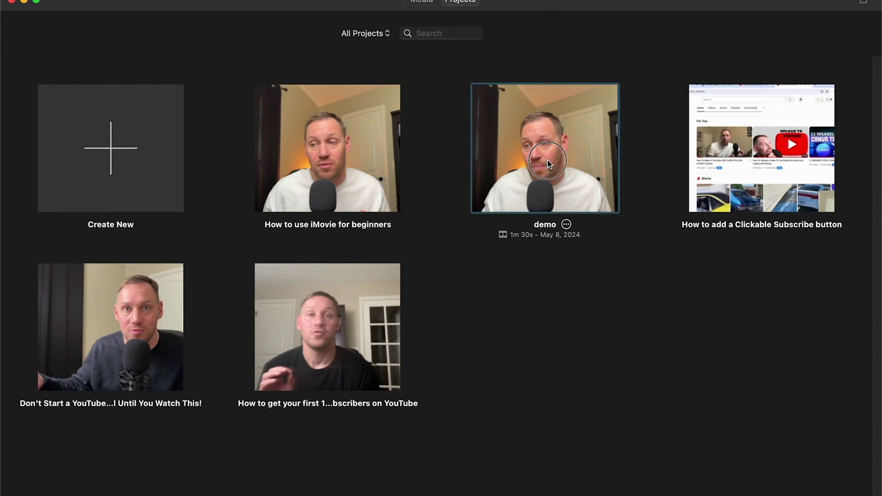
double_click(547, 161)
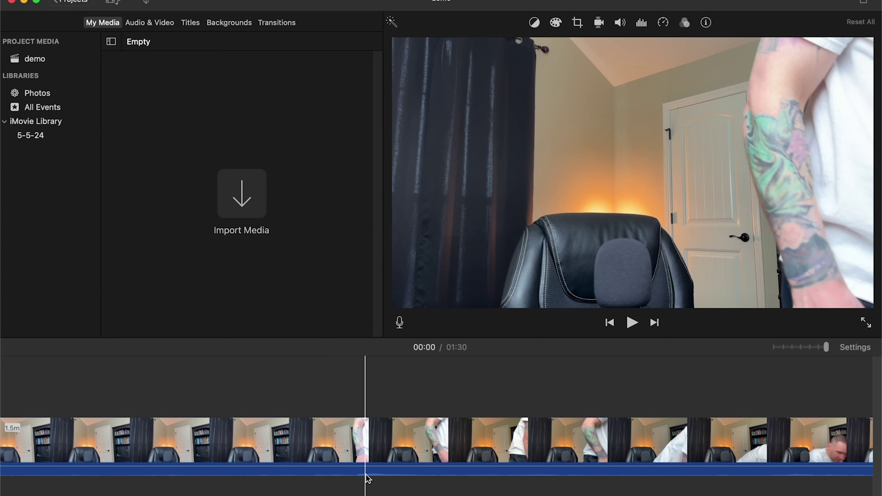
scroll(366, 477, "right", 10)
scroll(368, 478, "right", 10)
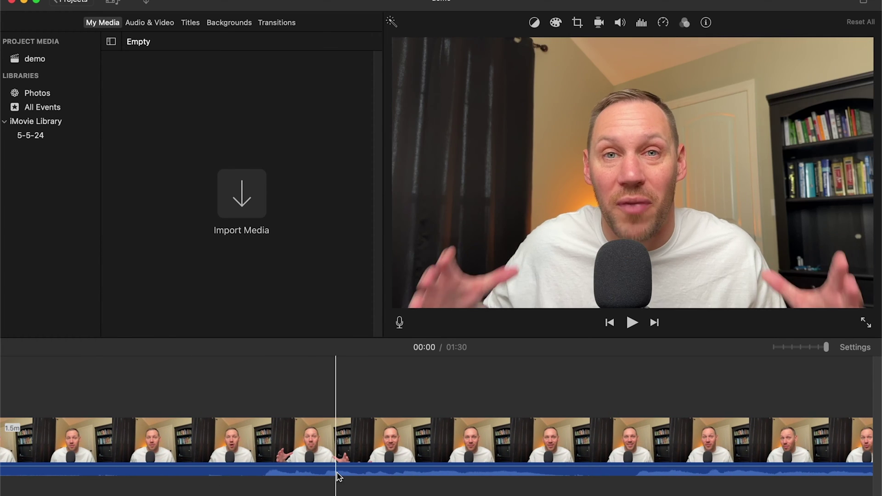
Trim the empty-room opening off the clip's start, then park the playhead at 00:15
left_click(245, 455)
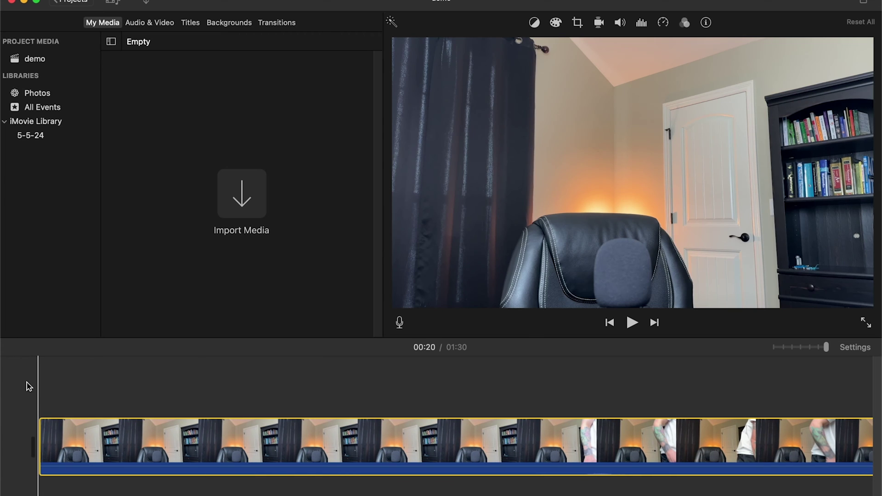
left_click(26, 382)
key("space")
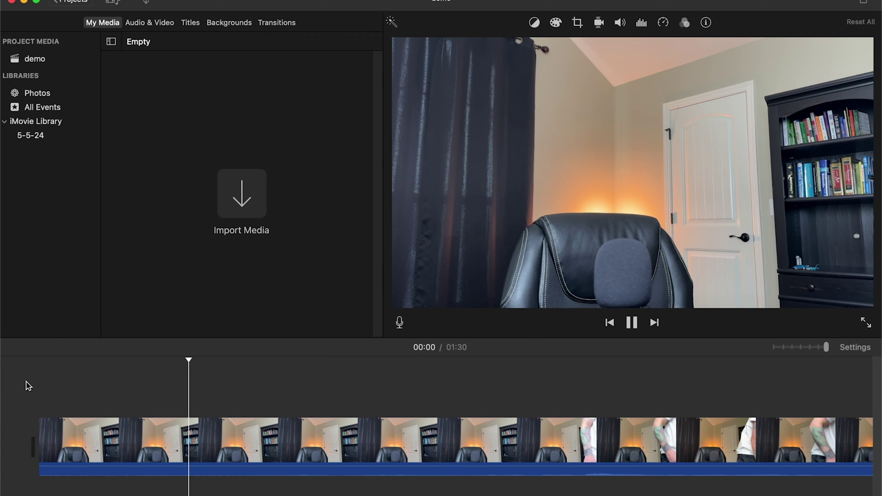
left_click(61, 429)
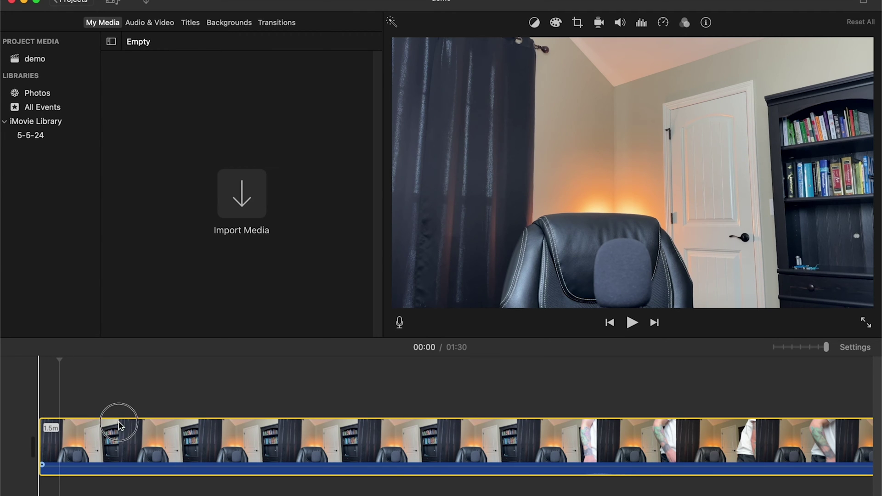
left_click_drag(40, 454, 519, 455)
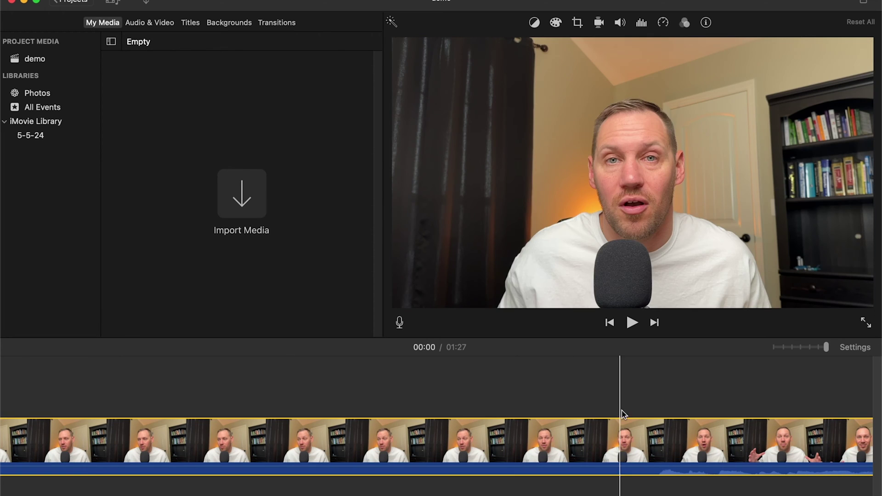
left_click(620, 423)
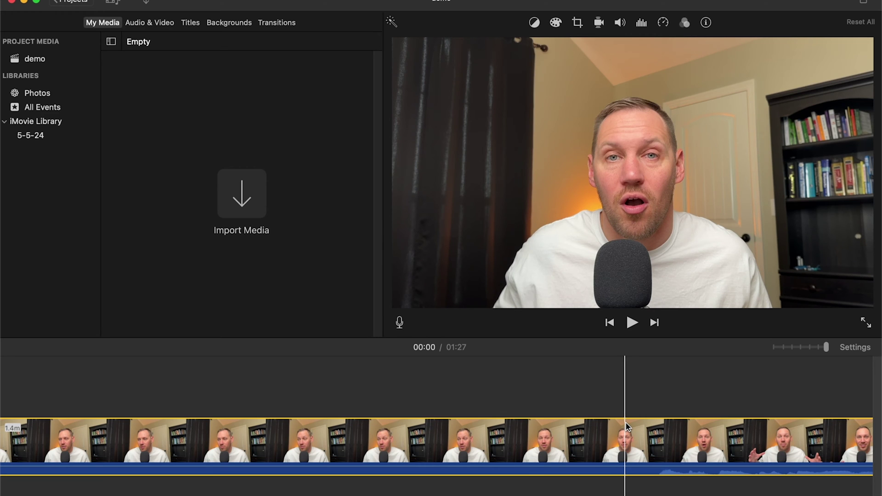
left_click(626, 423)
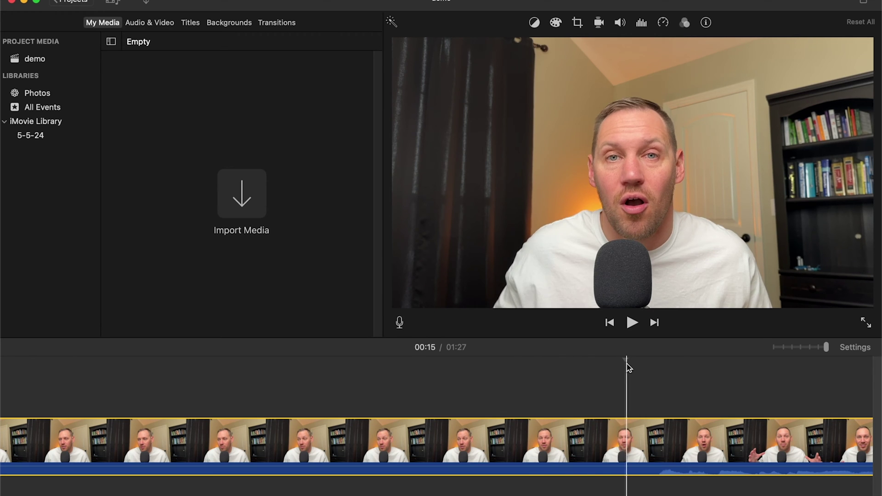
Split the clip at 00:15, delete the 15.8-second first part, and preview the 01:11 movie
right_click(627, 427)
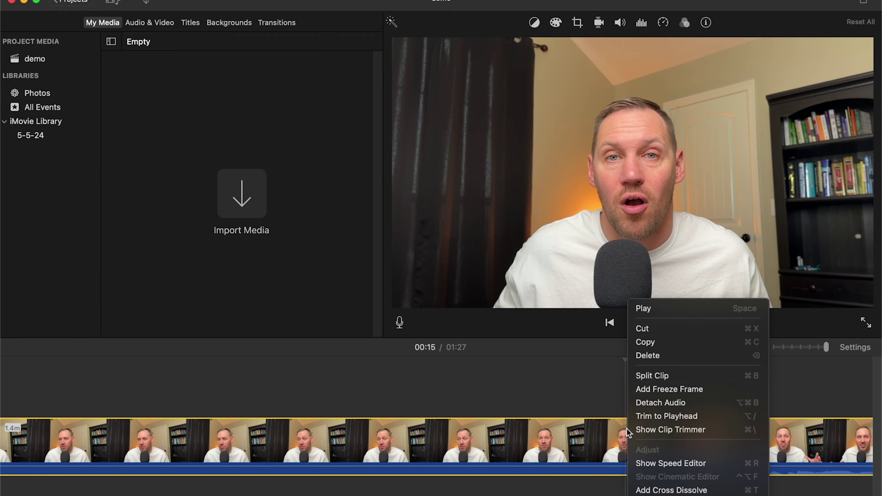
left_click(649, 376)
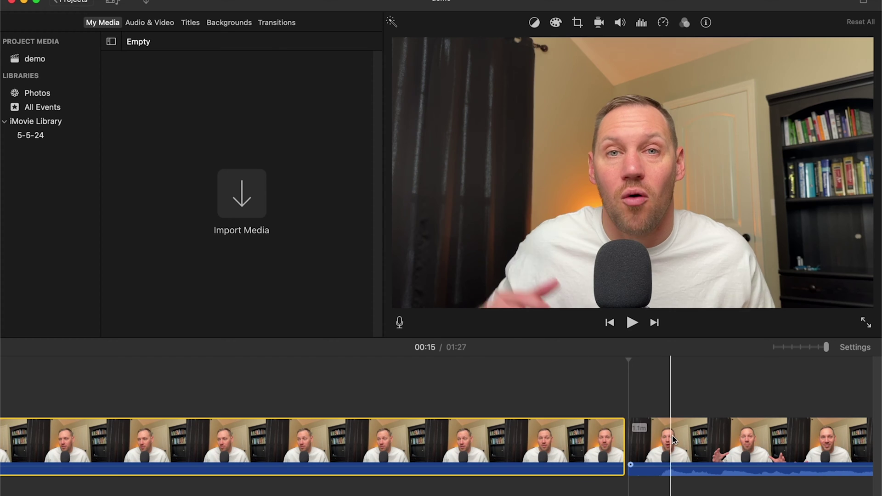
scroll(598, 432, "right", 3)
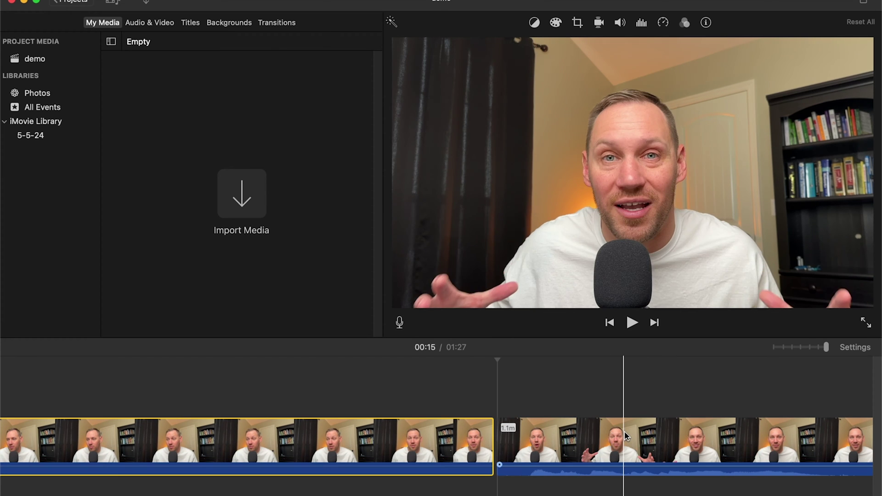
left_click_drag(494, 441, 731, 443)
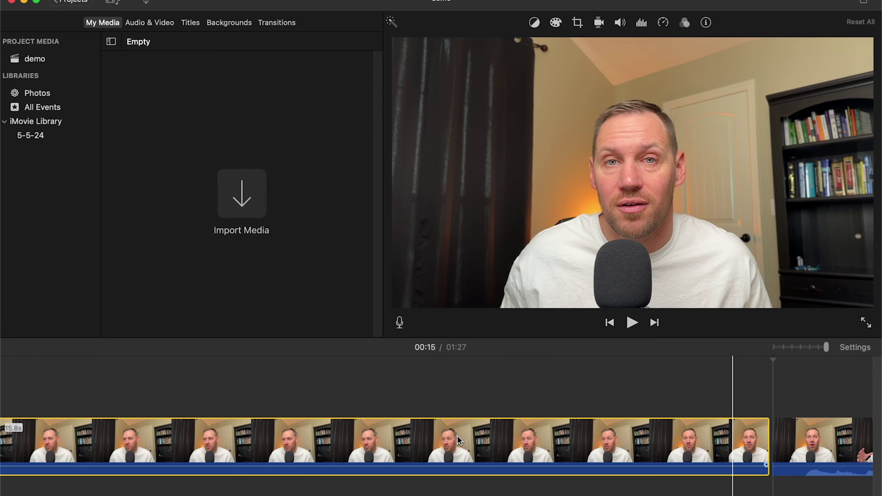
key("Delete")
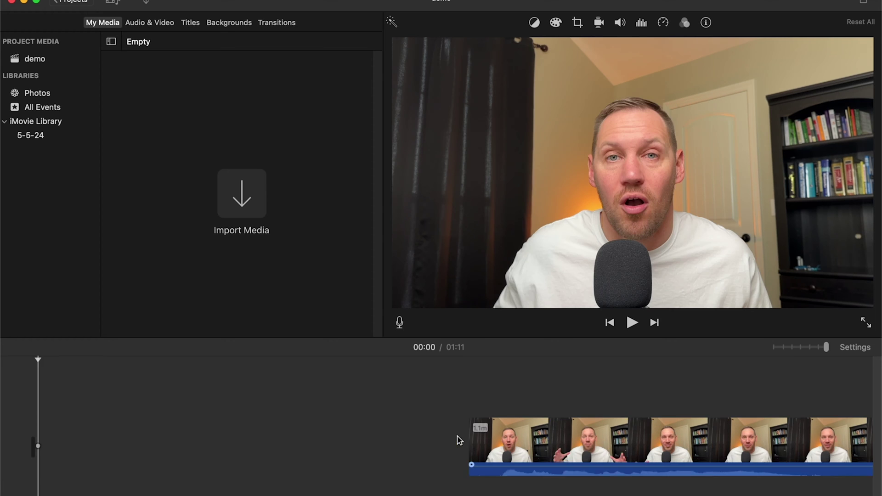
left_click(36, 408)
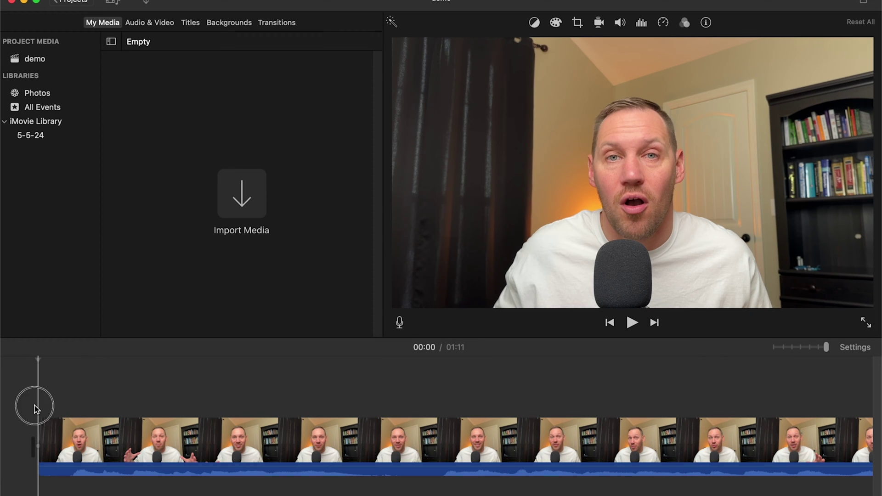
key("space")
Drag the remaining clip's left edge rightward to trim a few more opening frames
left_click(39, 437)
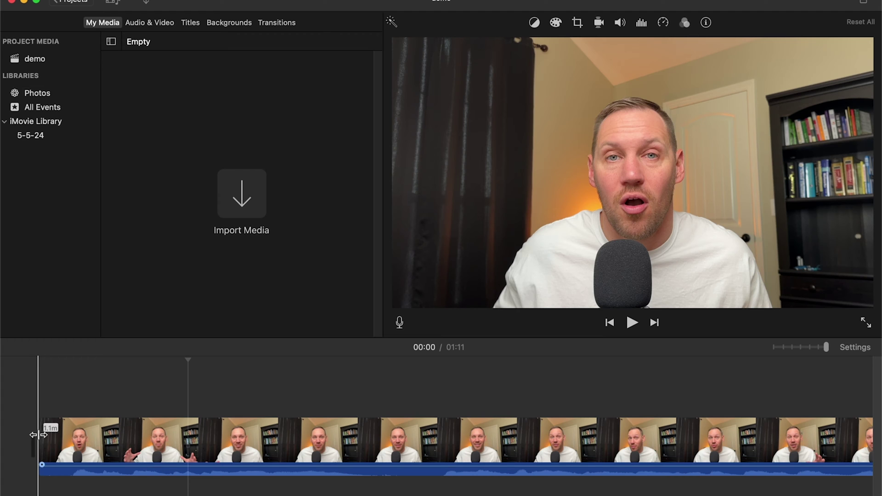
left_click(41, 436)
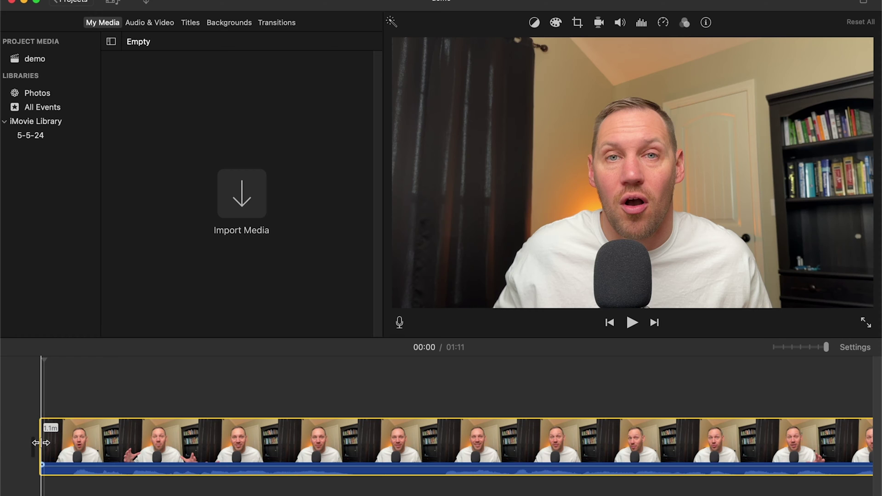
left_click_drag(40, 445, 67, 449)
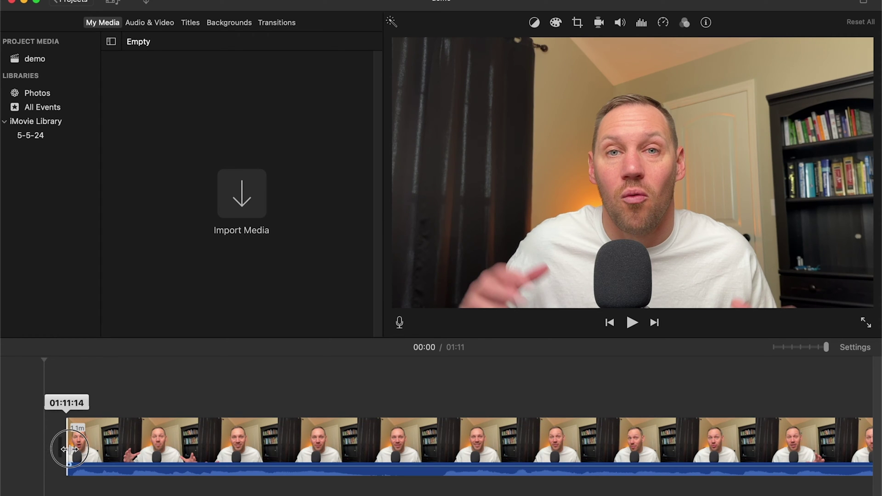
left_click_drag(70, 449, 72, 449)
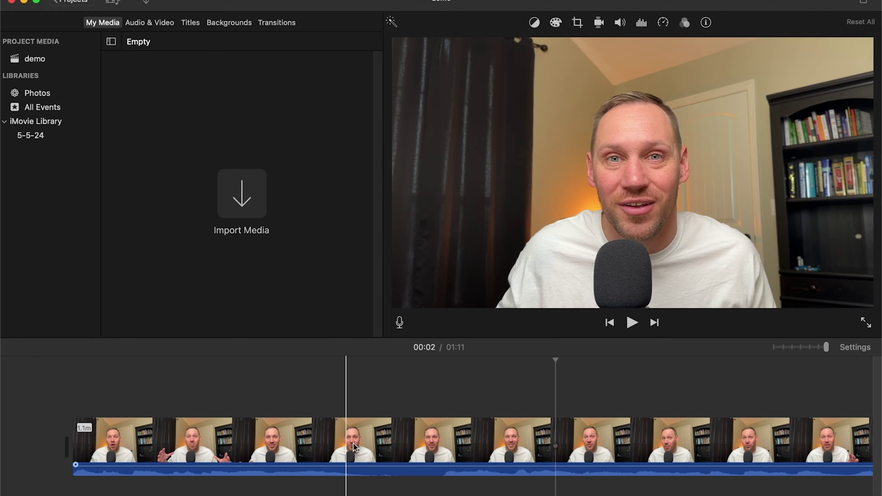
Split the trimmed clip into two pieces about 2.1 seconds in
left_click(417, 447)
right_click(415, 446)
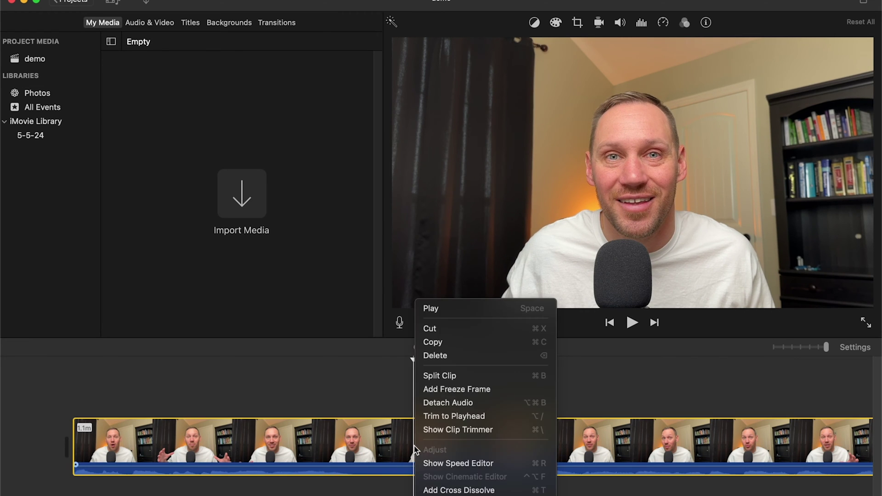
left_click(434, 379)
left_click_drag(413, 441, 388, 441)
Play back around the new cut to check the 01:11 movie
key("space")
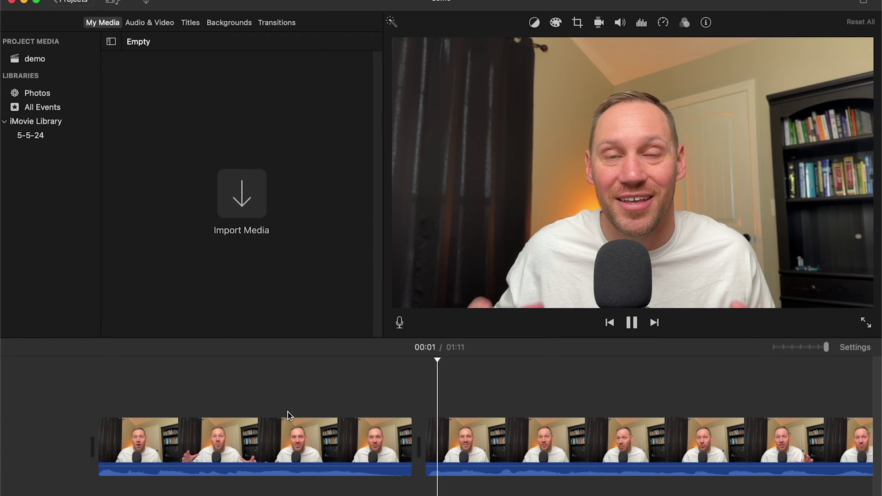
key("space")
left_click(273, 420)
key("space")
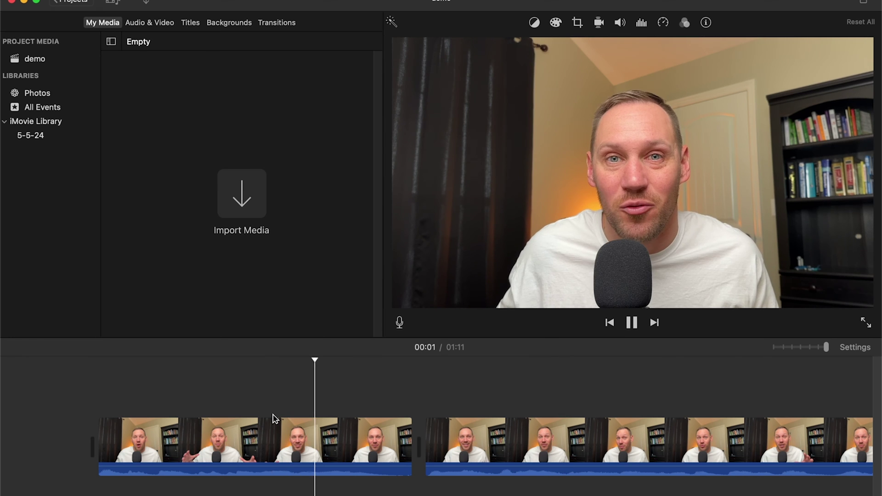
scroll(272, 419, "right", 5)
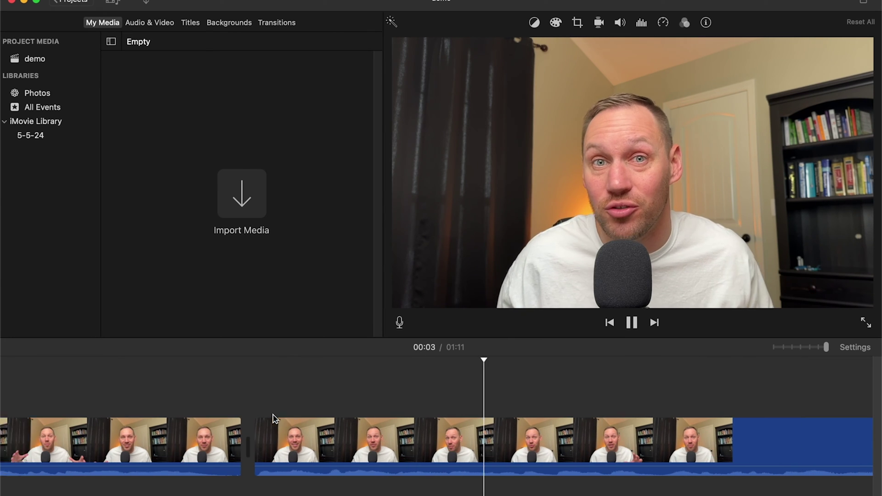
key("space")
scroll(272, 419, "left", 4)
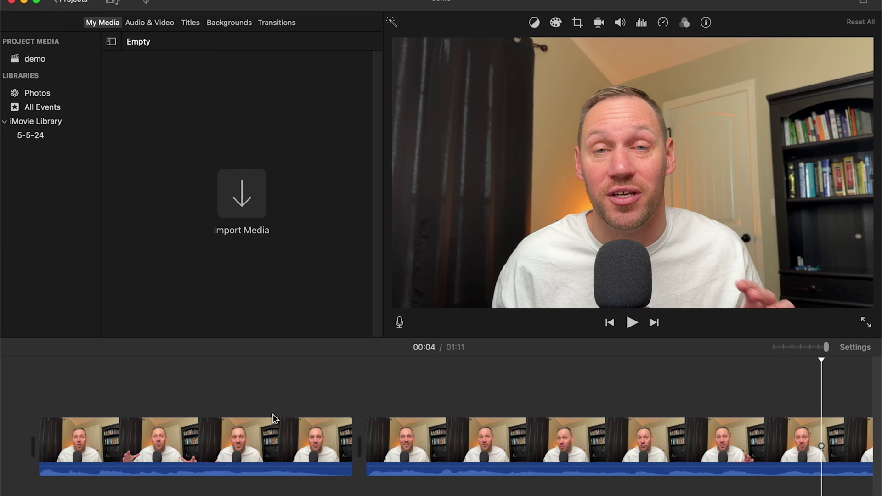
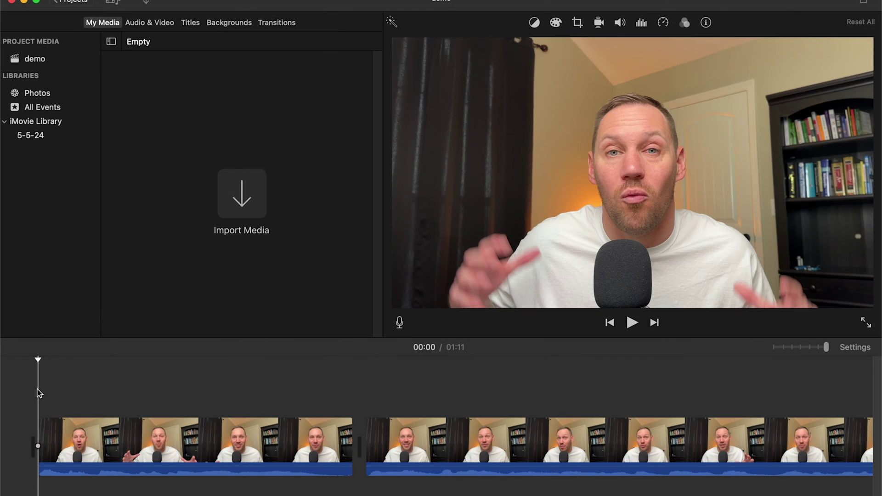
Drag the first clip's volume line up and play from the start to hear it
mouse_move(79, 474)
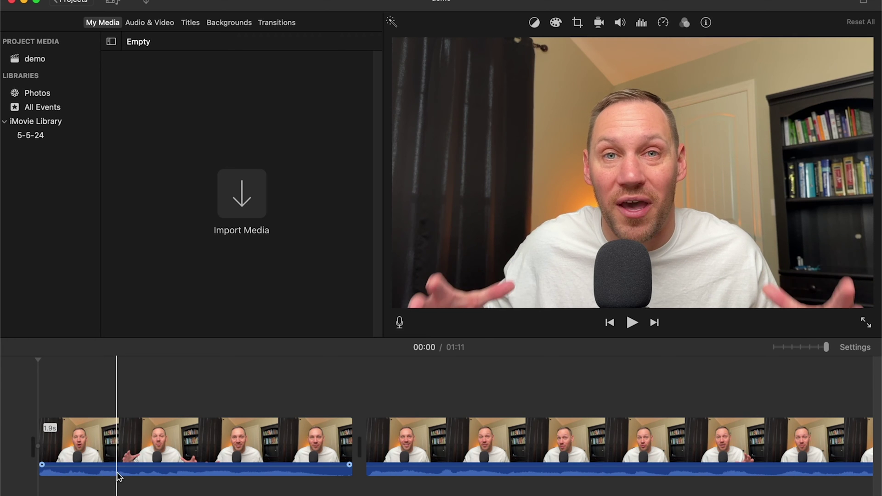
left_click(132, 465)
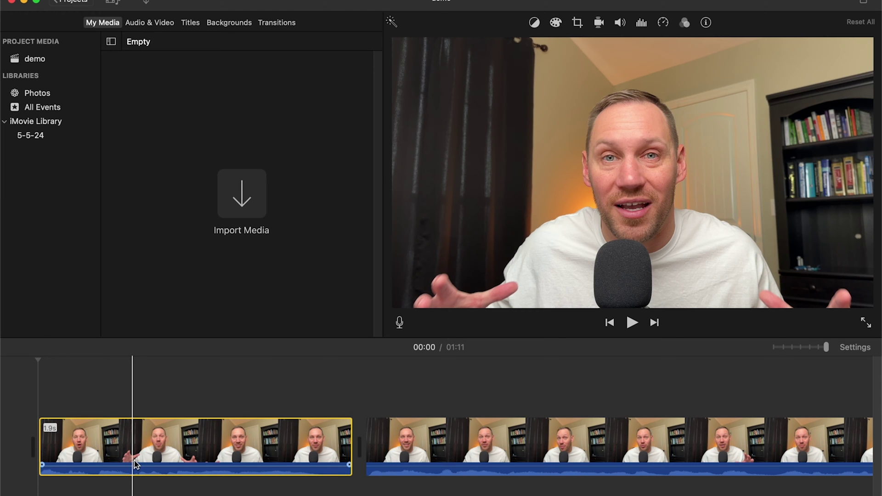
left_click_drag(134, 465, 136, 459)
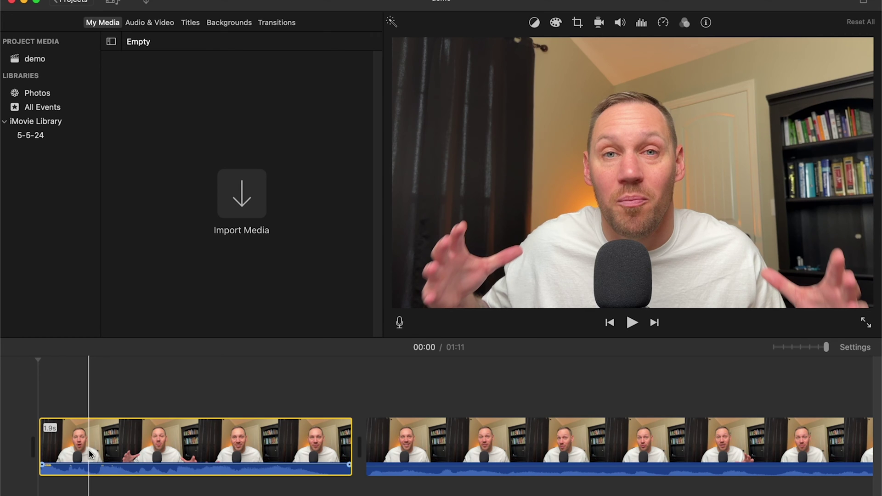
left_click(36, 412)
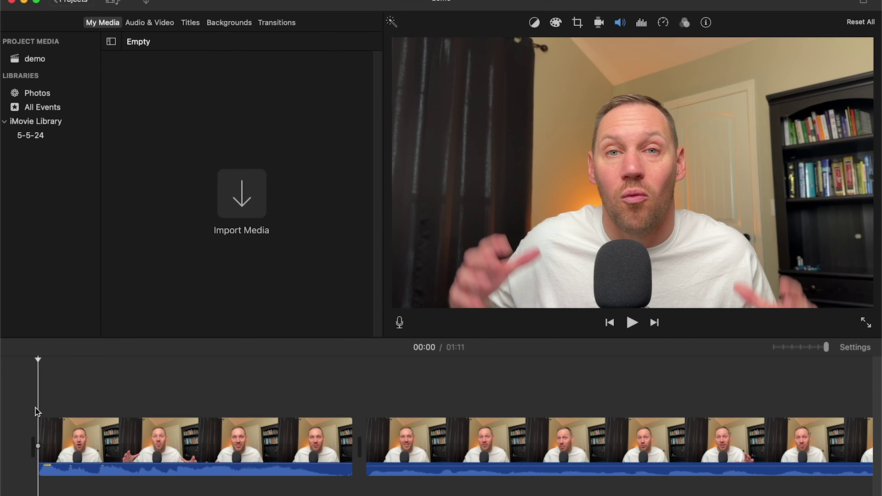
key("space")
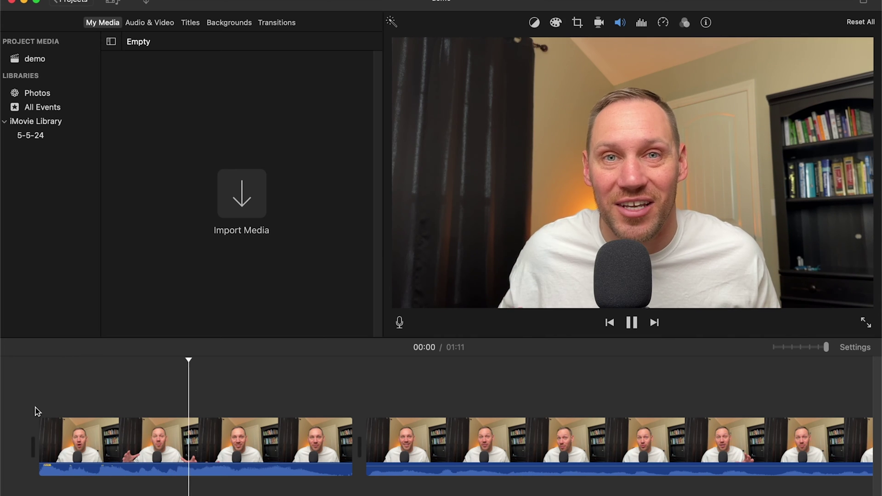
key("space")
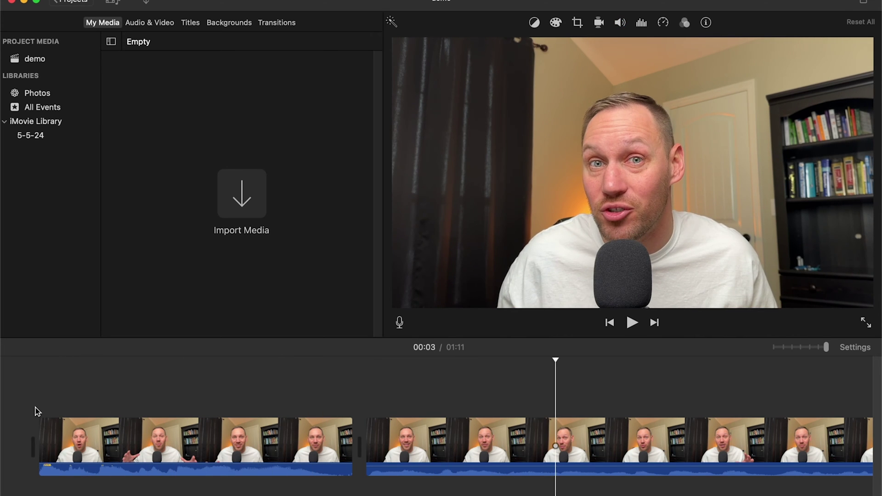
Readjust the first clip's volume to about 282% and replay to confirm the level
left_click(148, 465)
left_click_drag(148, 466, 148, 472)
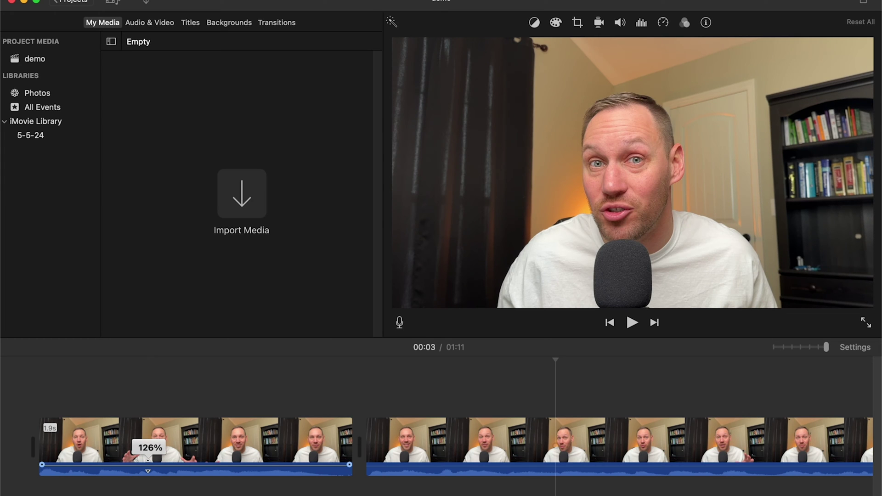
left_click_drag(148, 465, 148, 464)
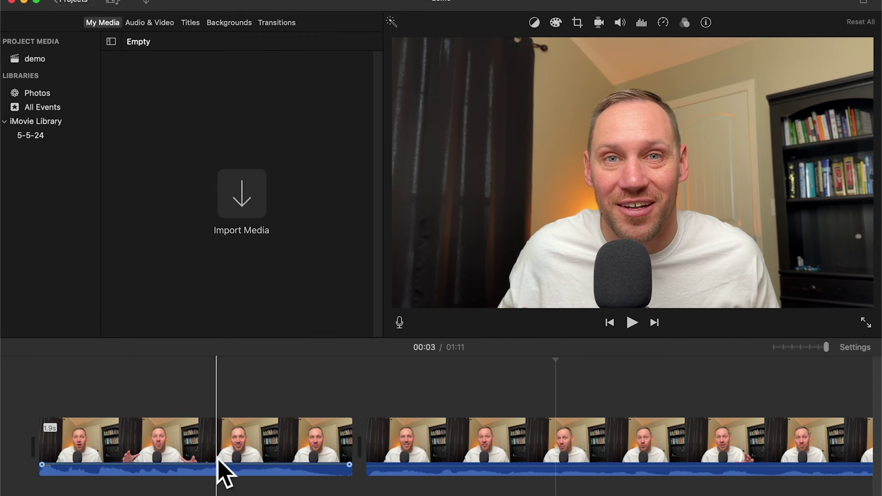
key("space")
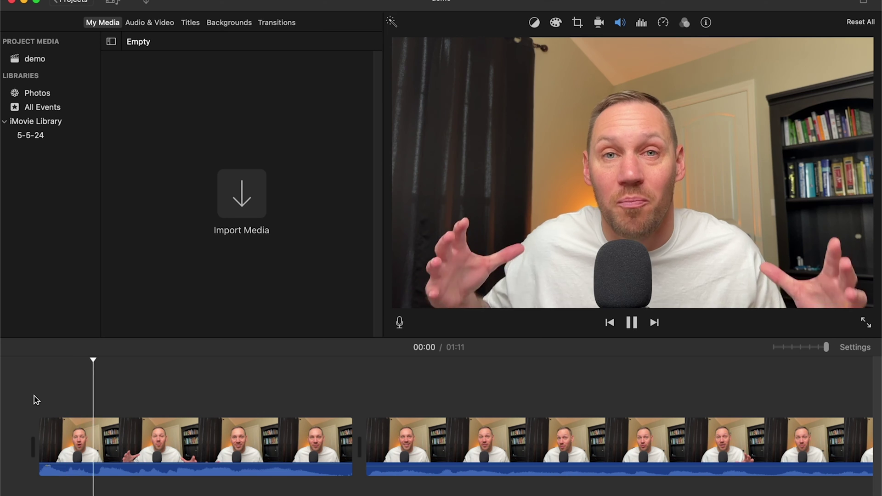
key("space")
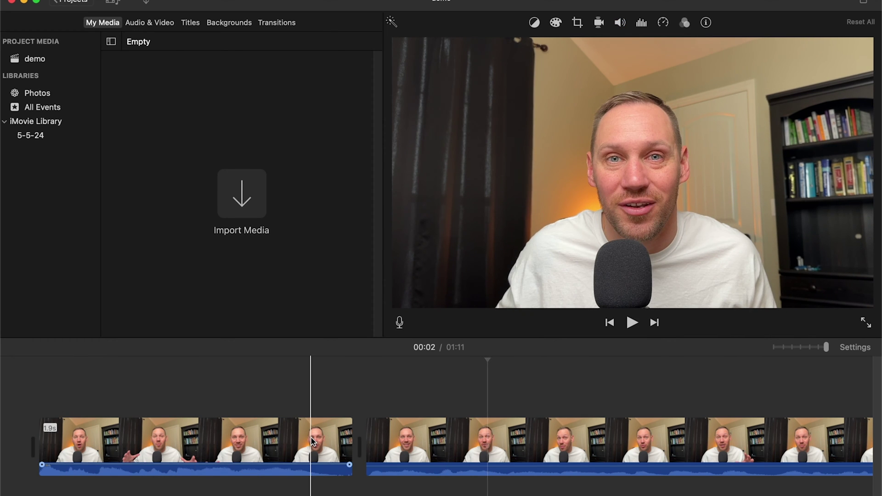
scroll(257, 436, "right", 15)
scroll(311, 440, "right", 5)
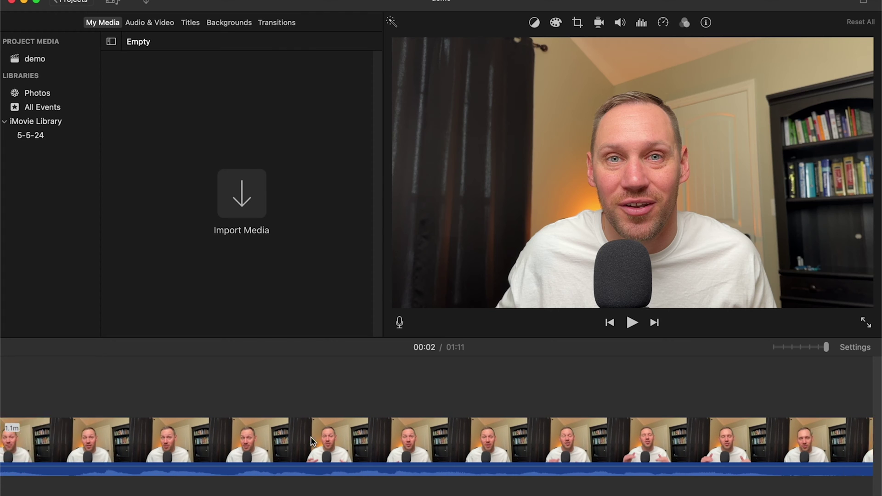
scroll(311, 440, "left", 15)
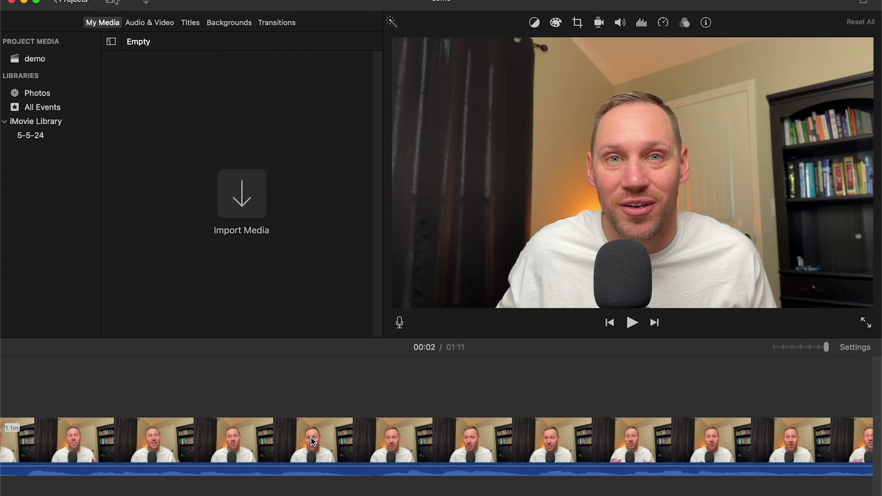
left_click(248, 437)
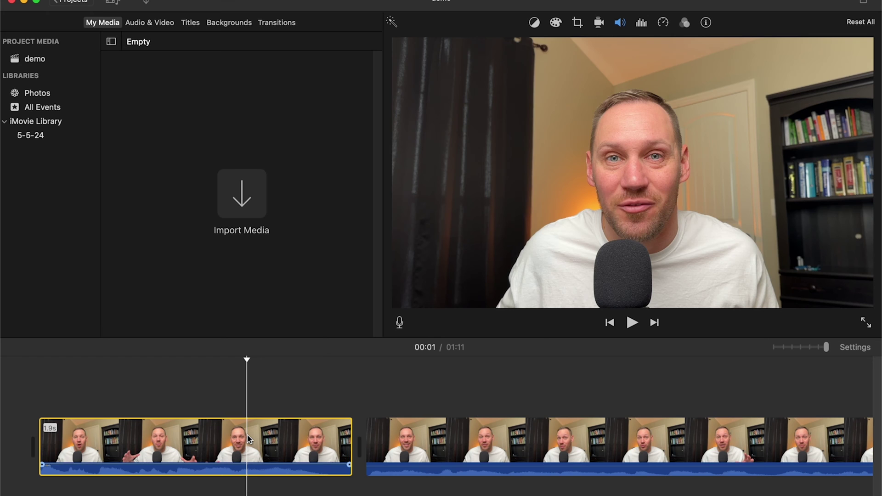
Copy the short first clip and select the long second clip
left_click(201, 442)
right_click(202, 444)
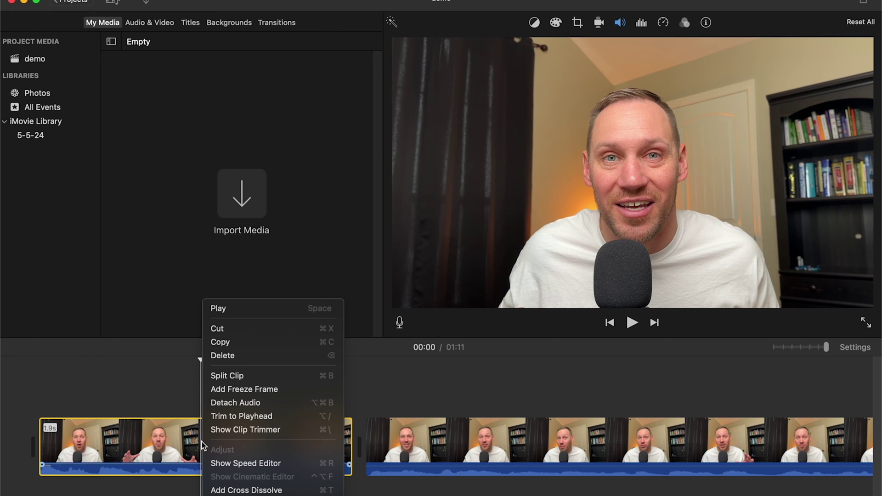
left_click(224, 349)
left_click(459, 434)
scroll(459, 435, "right", 3)
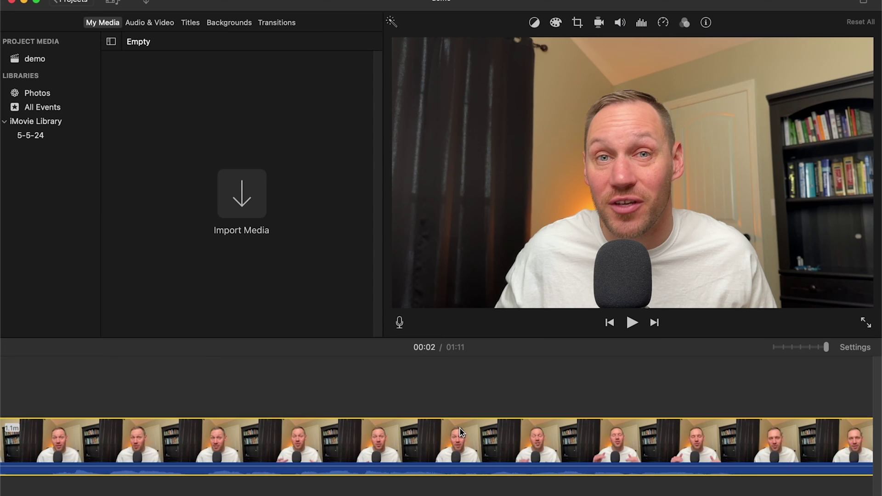
scroll(460, 433, "left", 3)
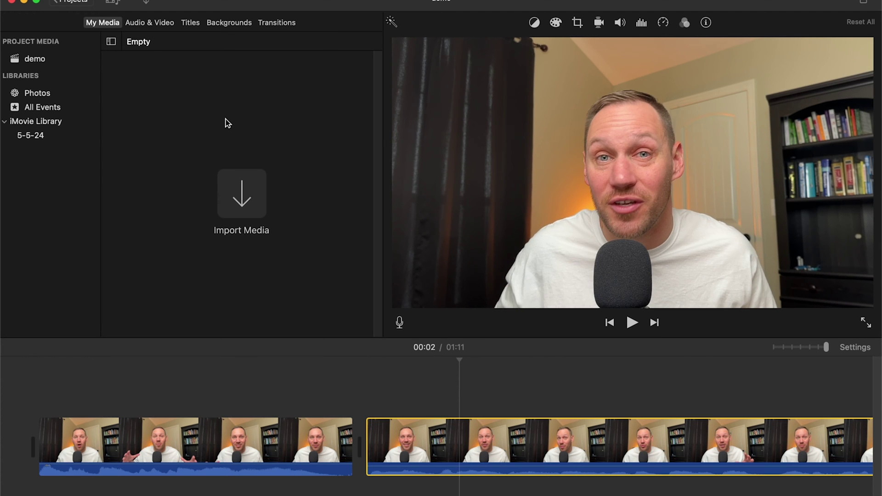
Paste only the Volume adjustment onto the second clip and play to compare both clips
left_click(98, 0)
mouse_move(135, 72)
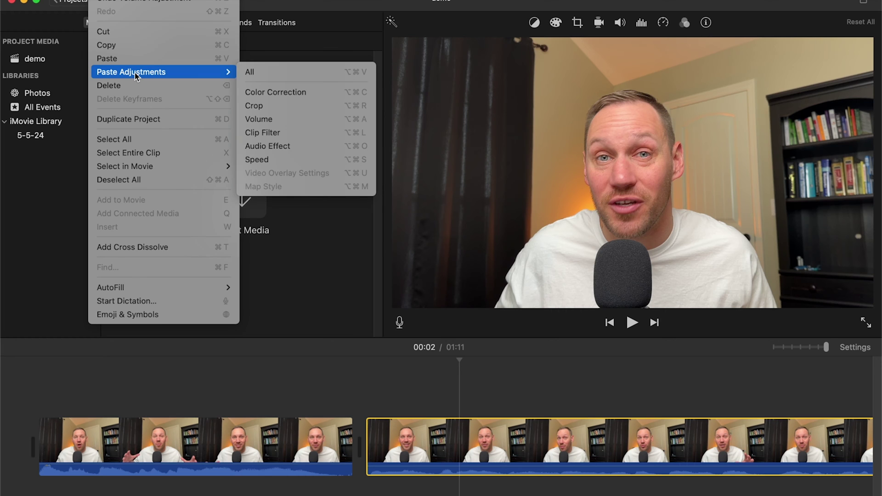
left_click(272, 118)
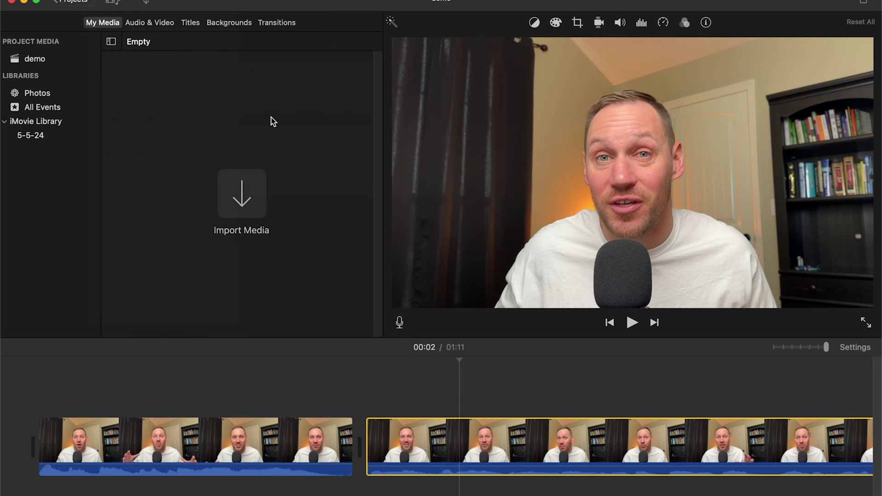
left_click(37, 401)
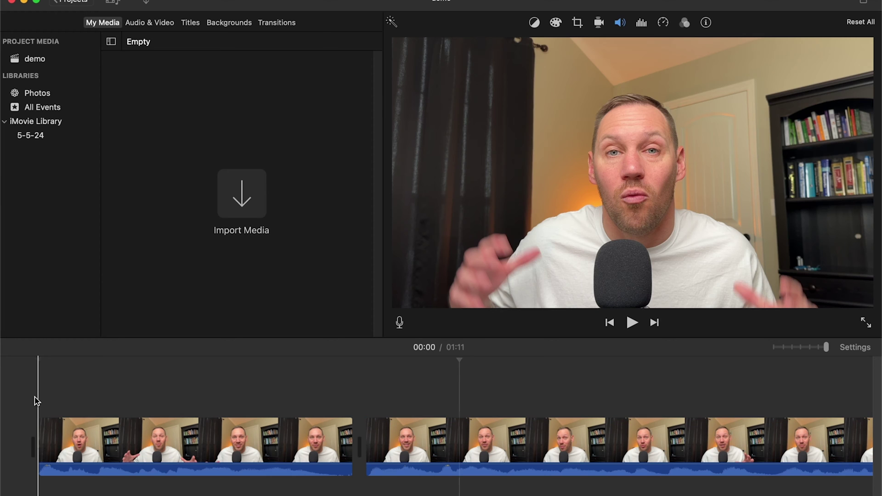
key("space")
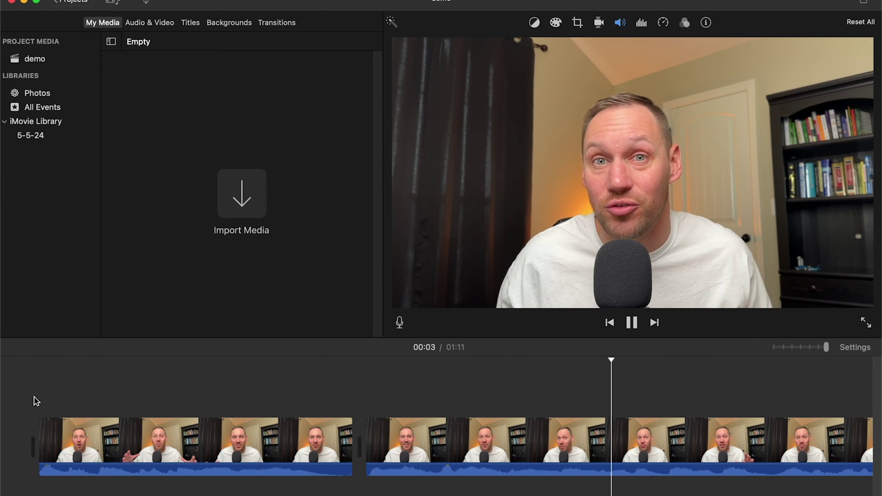
key("space")
Split the long clip at the playhead and play from the first part
scroll(368, 423, "right", 5)
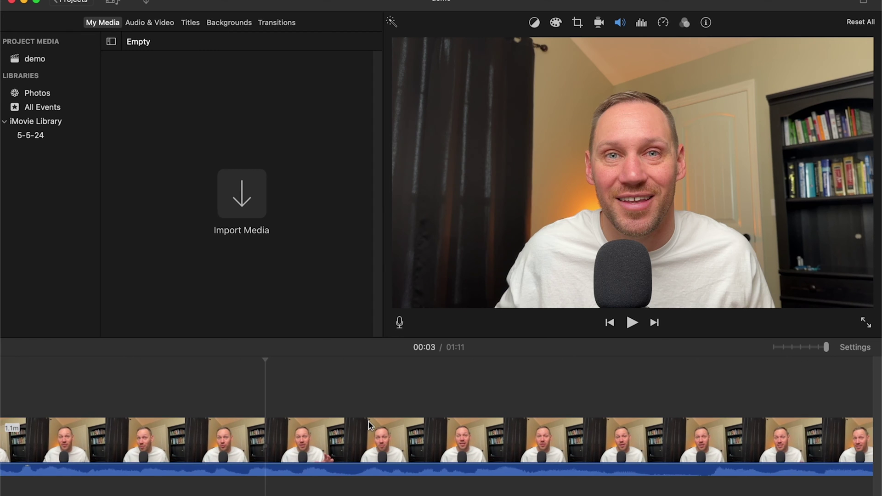
left_click(307, 443)
right_click(307, 444)
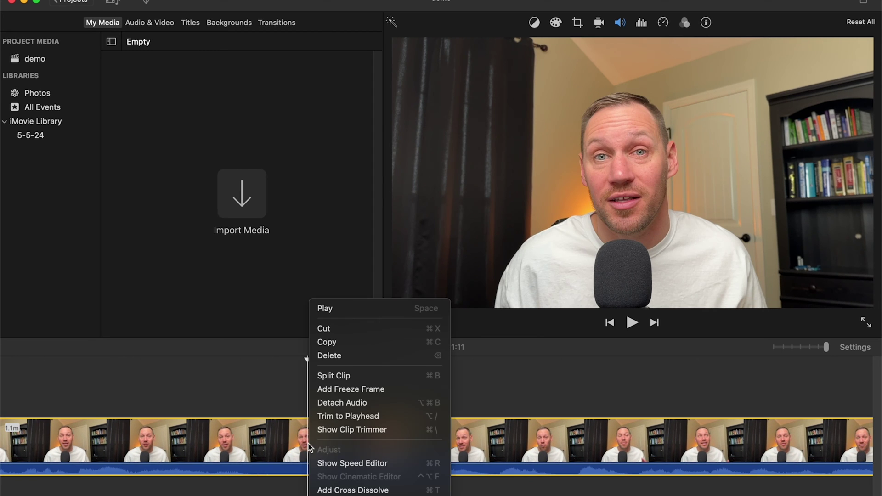
left_click(331, 383)
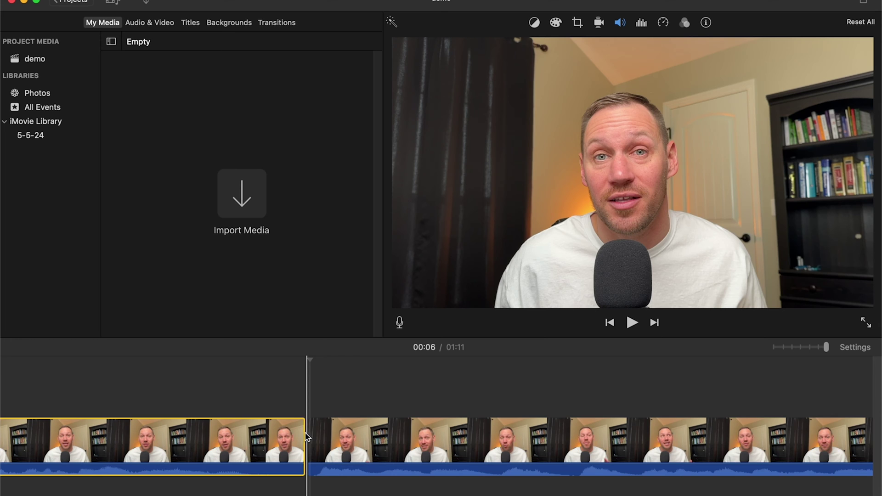
scroll(250, 440, "right", 3)
scroll(251, 440, "left", 5)
left_click(251, 440)
key("space")
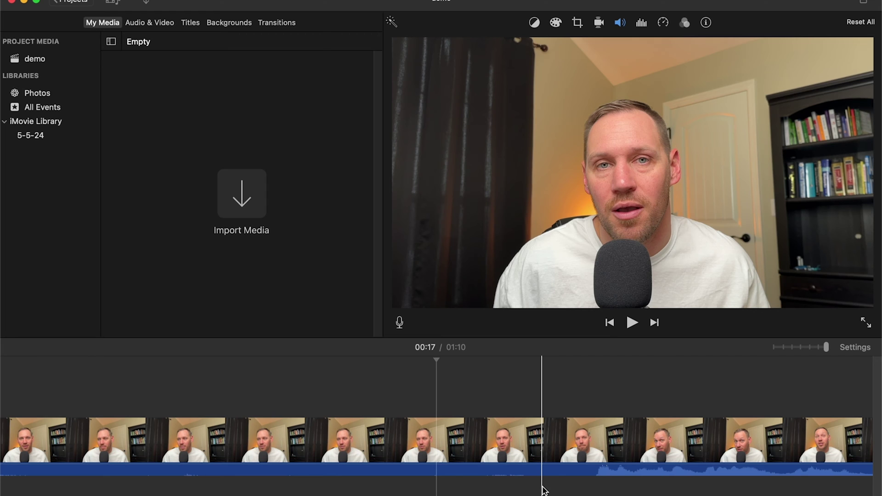
Split the clip again at the 00:18 mark
right_click(575, 441)
left_click(550, 440)
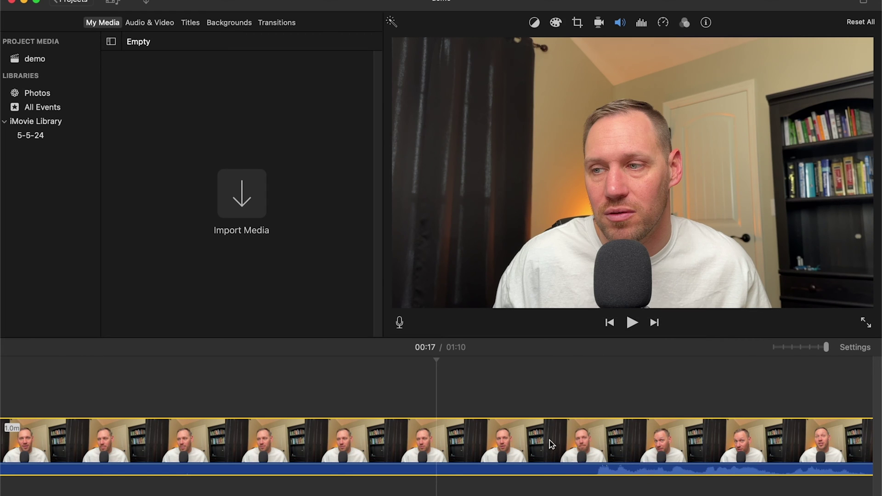
left_click(585, 437)
right_click(585, 438)
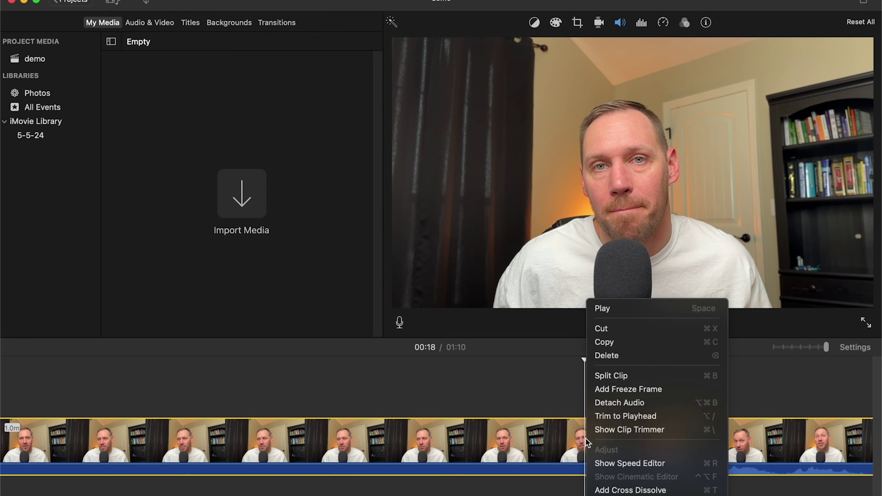
left_click(611, 378)
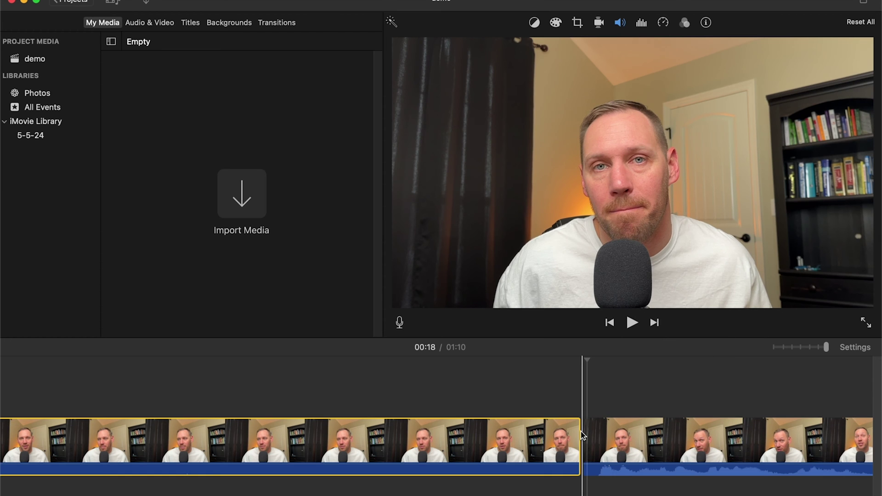
scroll(593, 434, "right", 10)
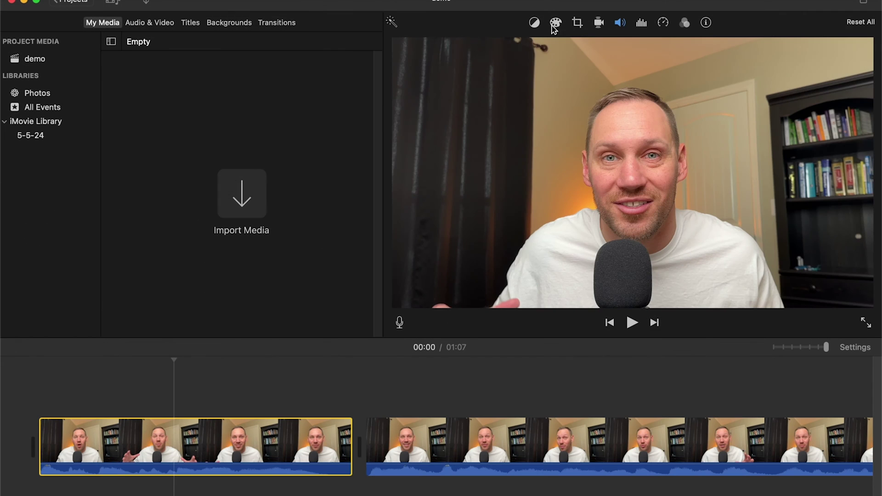
Pull the first clip's highlights down slightly in Color Correction, comparing with the second clip
left_click(556, 25)
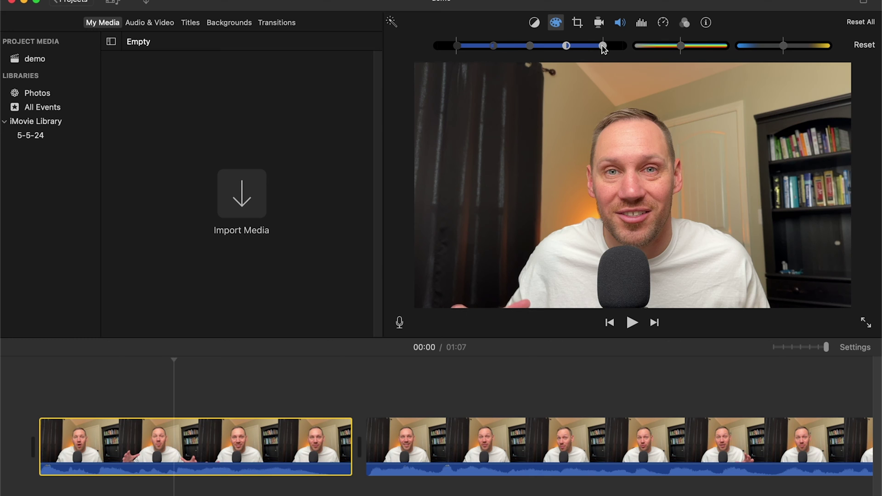
left_click_drag(605, 48, 599, 51)
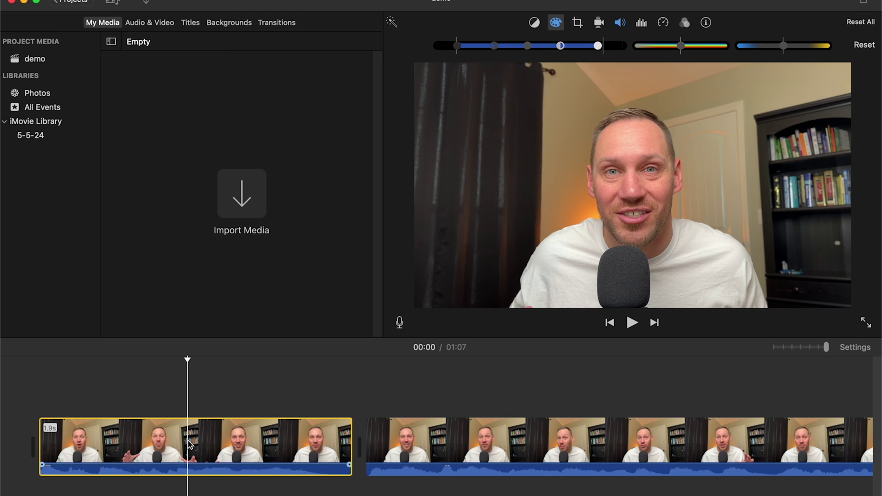
left_click(548, 444)
scroll(551, 443, "right", 5)
scroll(551, 443, "left", 5)
left_click(260, 453)
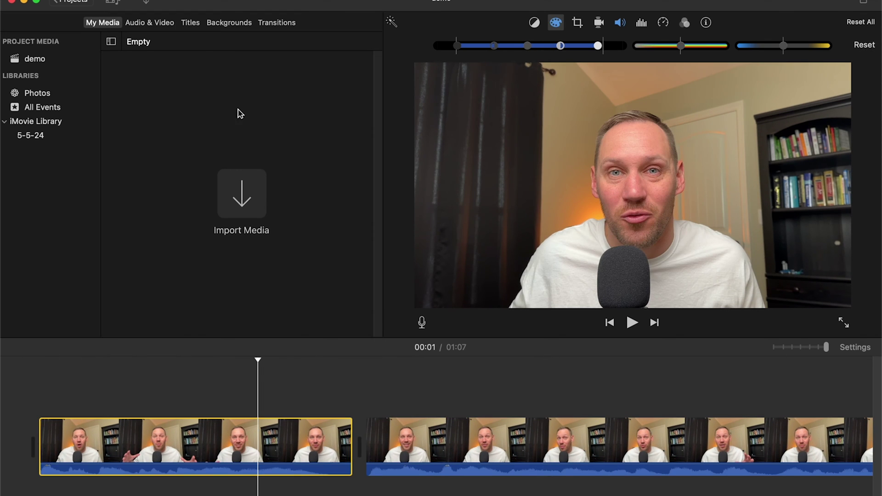
right_click(179, 443)
Select the 4.3s clip through the 52.8s clip and paste only the Color Correction
left_click(494, 445)
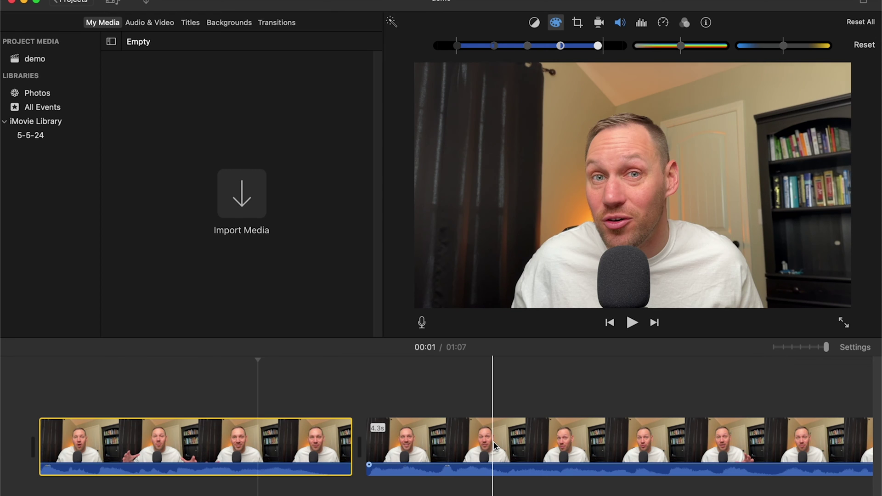
left_click(494, 445)
scroll(494, 445, "right", 4)
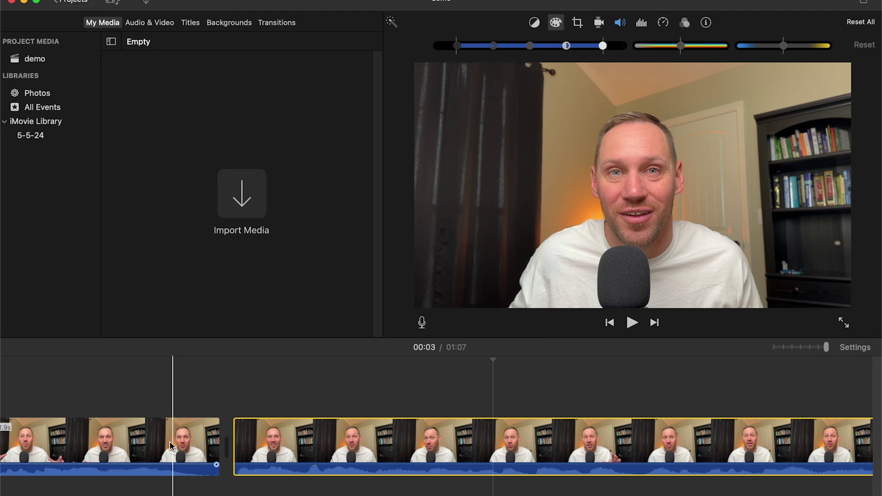
left_click(151, 445)
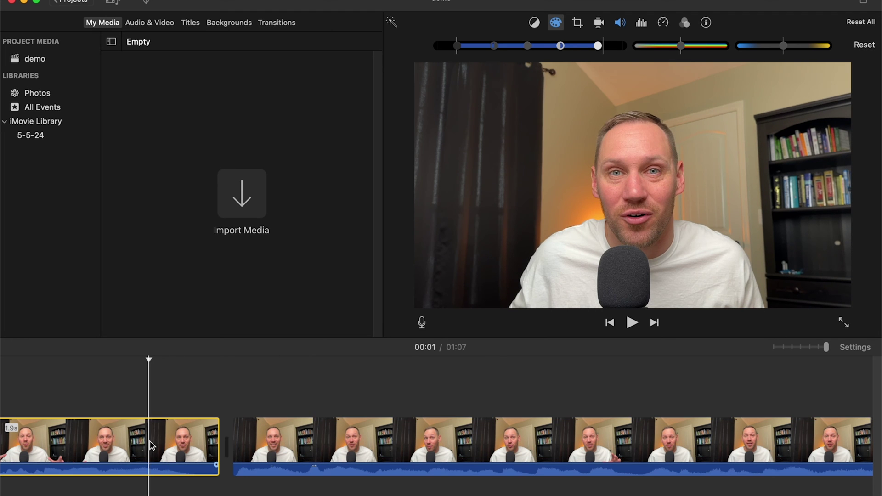
key("super+minus")
left_click(130, 432)
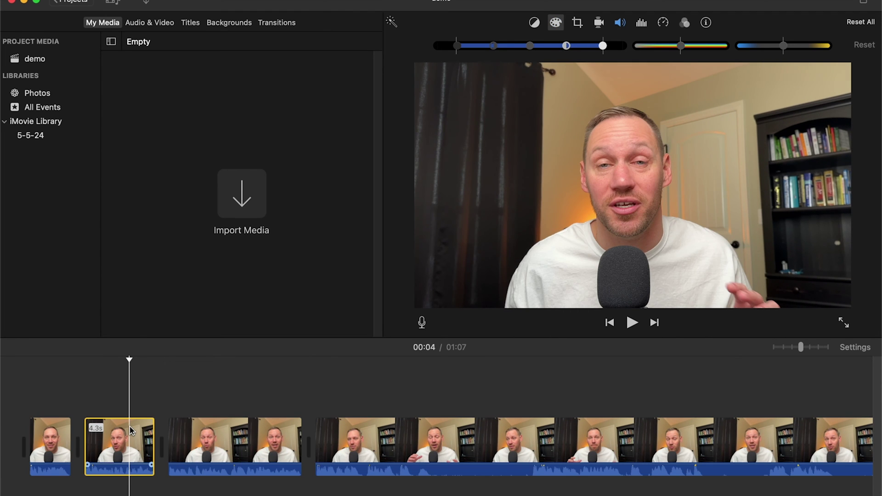
left_click(434, 439)
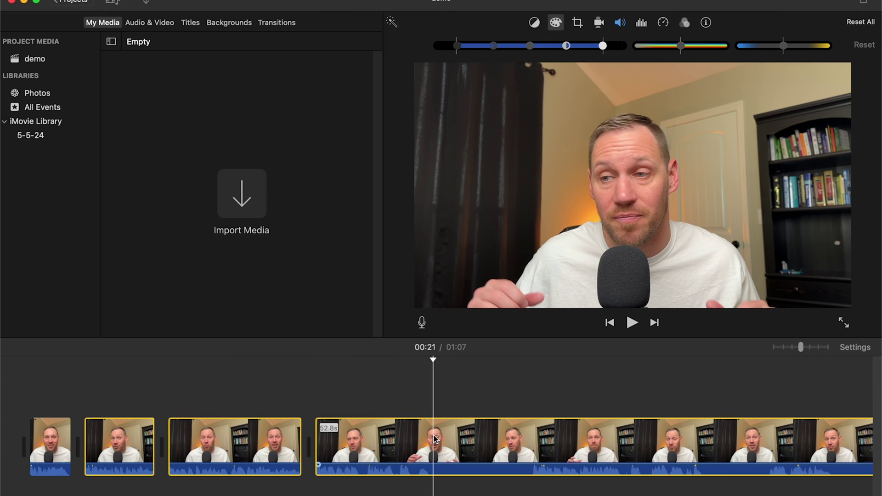
scroll(436, 439, "right", 5)
scroll(434, 437, "left", 10)
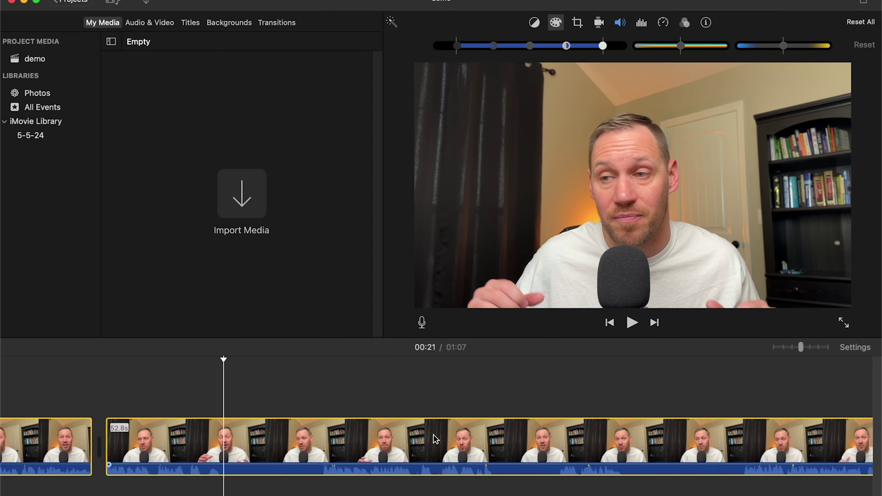
left_click(98, 0)
mouse_move(123, 73)
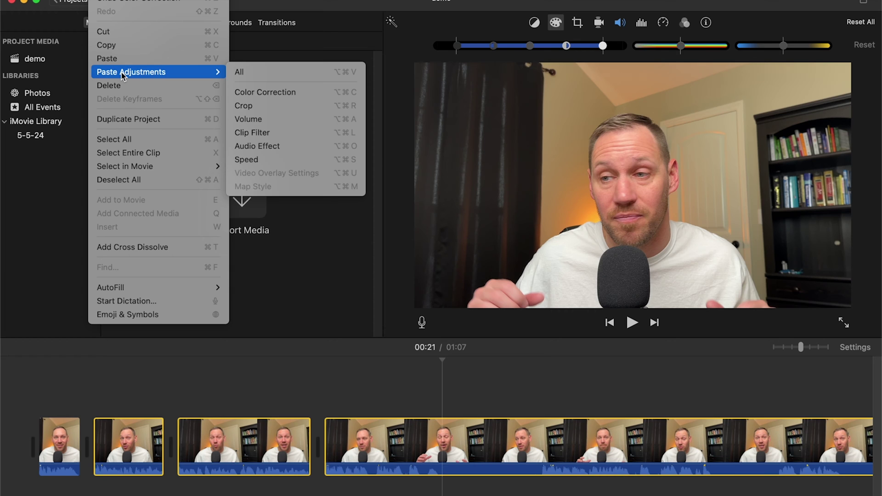
left_click(272, 93)
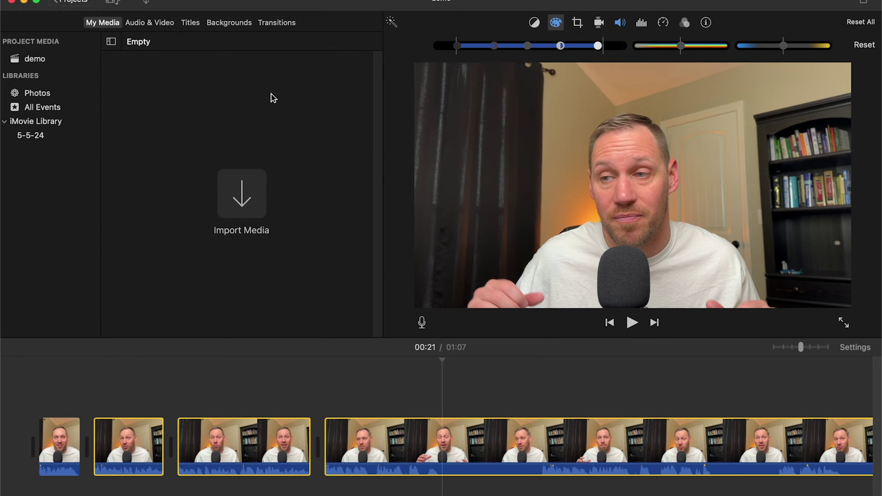
Check each clip's colour and play the movie to preview the correction
left_click(216, 407)
left_click(440, 443)
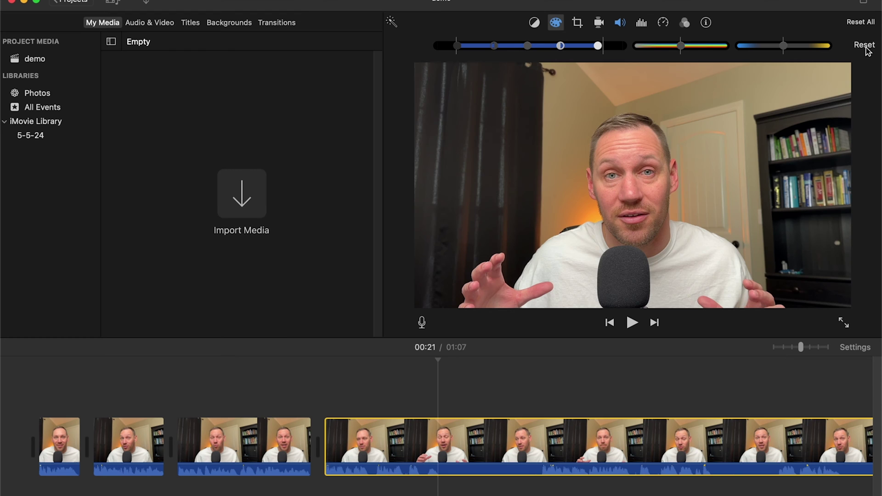
left_click(265, 441)
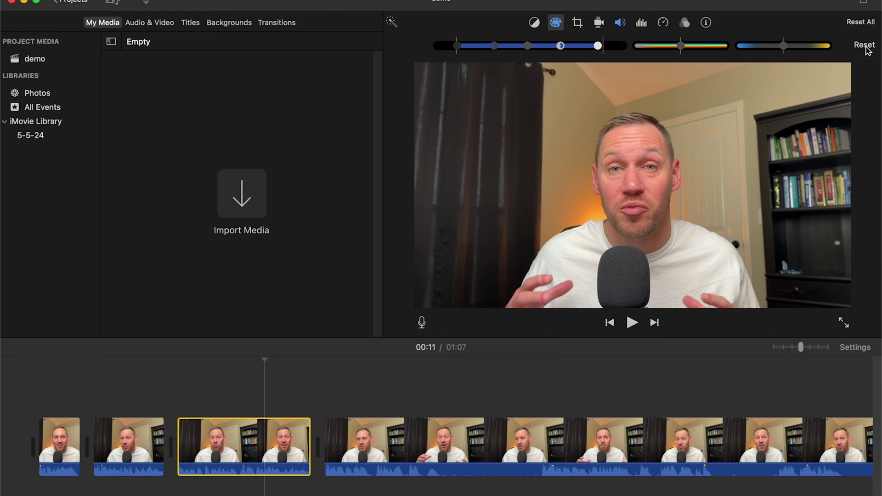
left_click(150, 442)
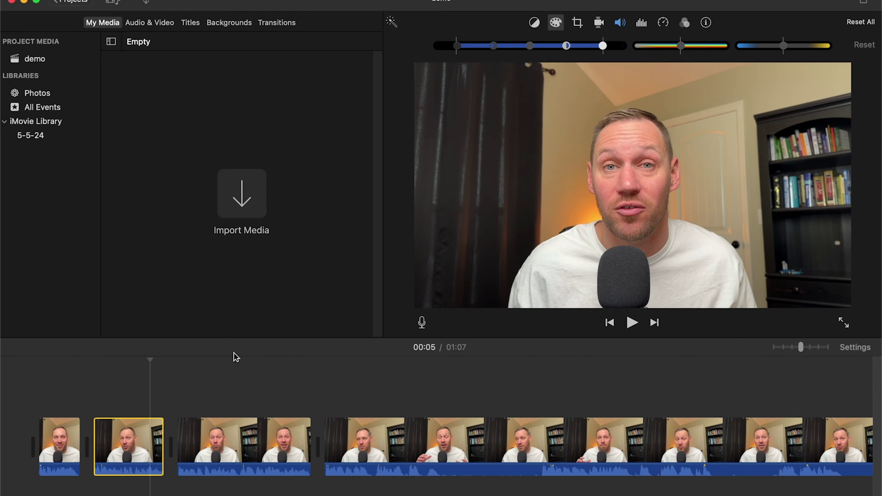
left_click(66, 441)
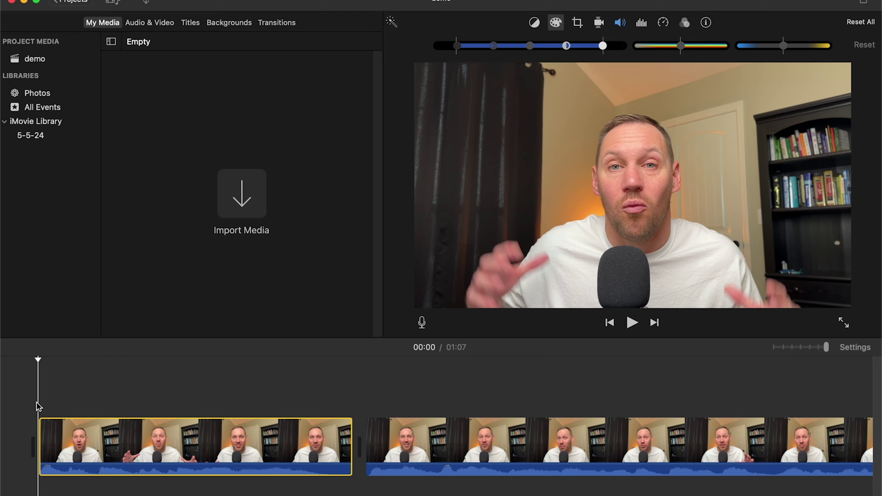
key("space")
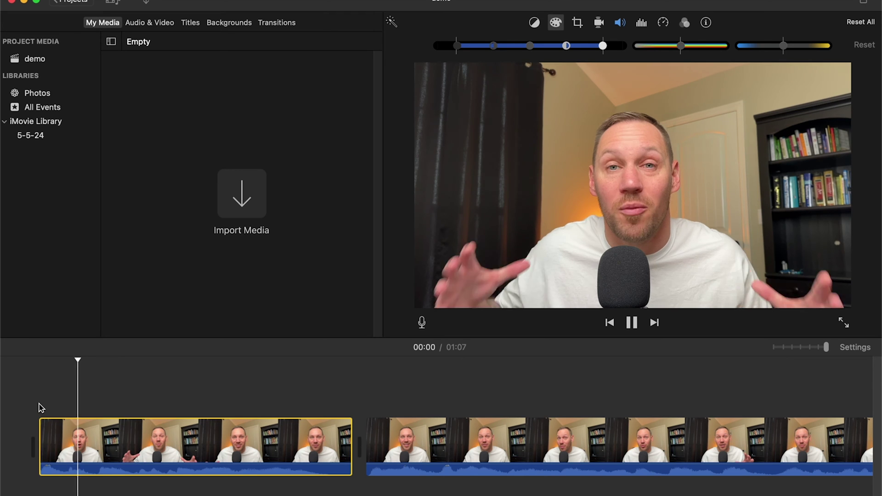
key("space")
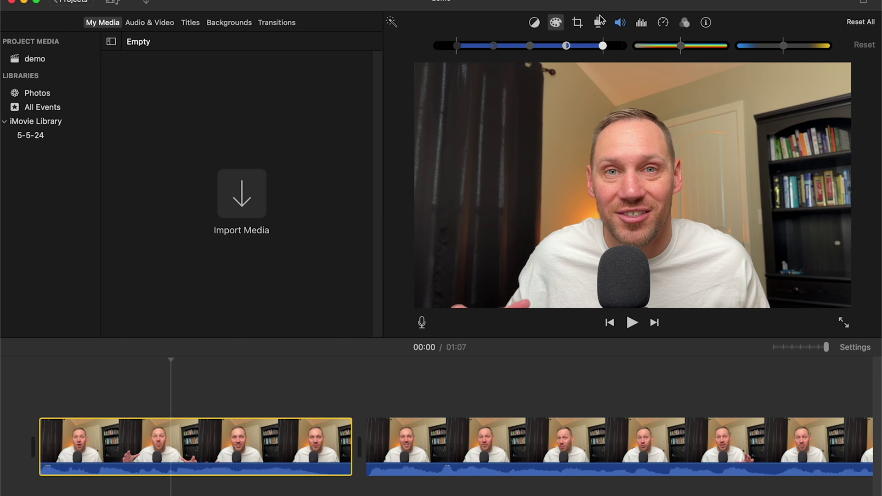
Set the clip to Crop to Fill and split it at the 00:04 mark
left_click(579, 25)
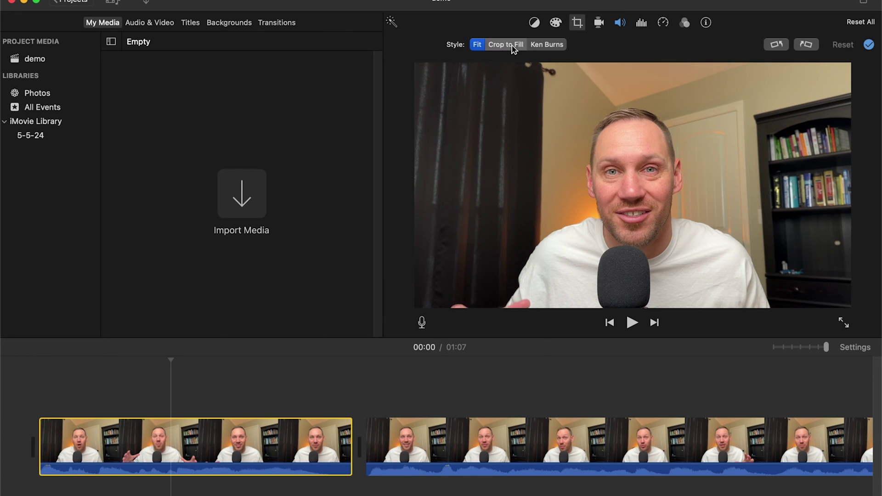
left_click(513, 46)
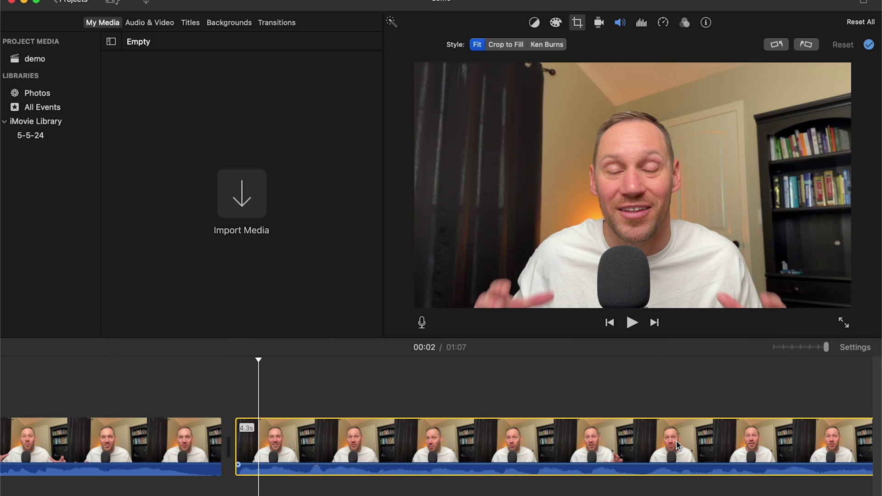
right_click(633, 445)
left_click(659, 375)
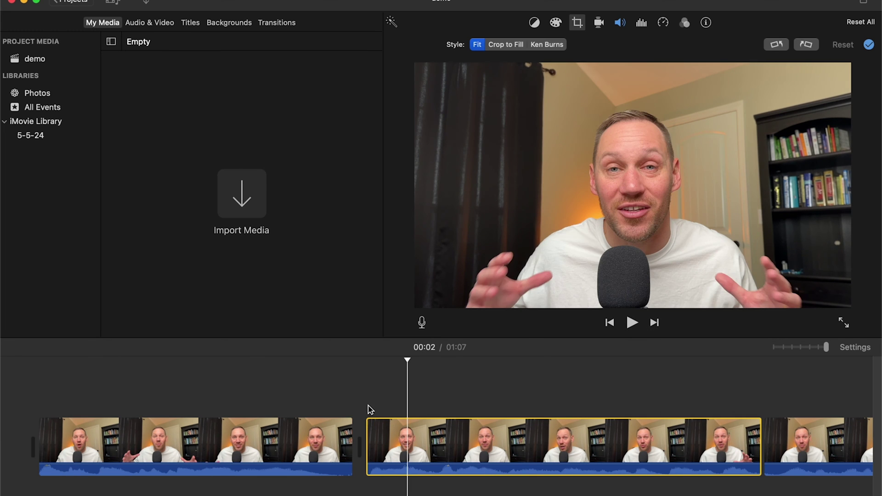
Crop the new middle clip to fill, zooming in on the speaker, and preview it
left_click(577, 23)
mouse_move(416, 63)
left_mouse_down()
mouse_move(496, 109)
mouse_move(422, 74)
left_mouse_up()
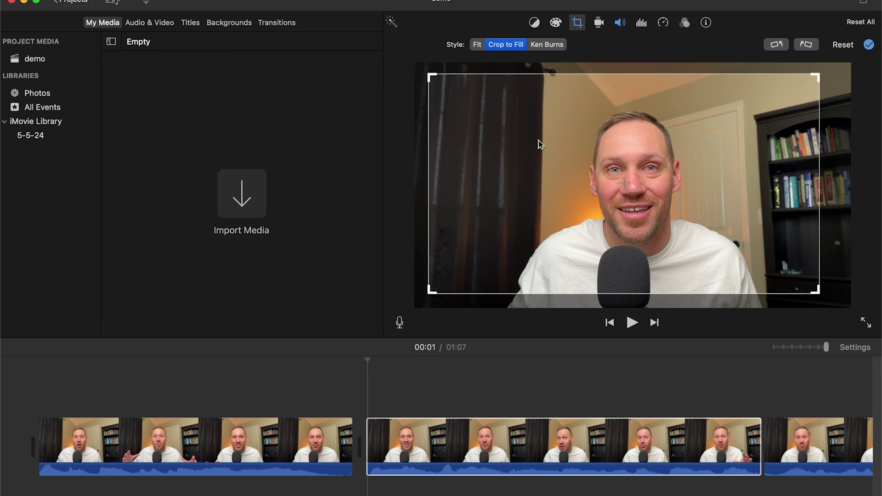
left_click_drag(546, 148, 547, 148)
left_click(183, 392)
left_click(47, 394)
key("space")
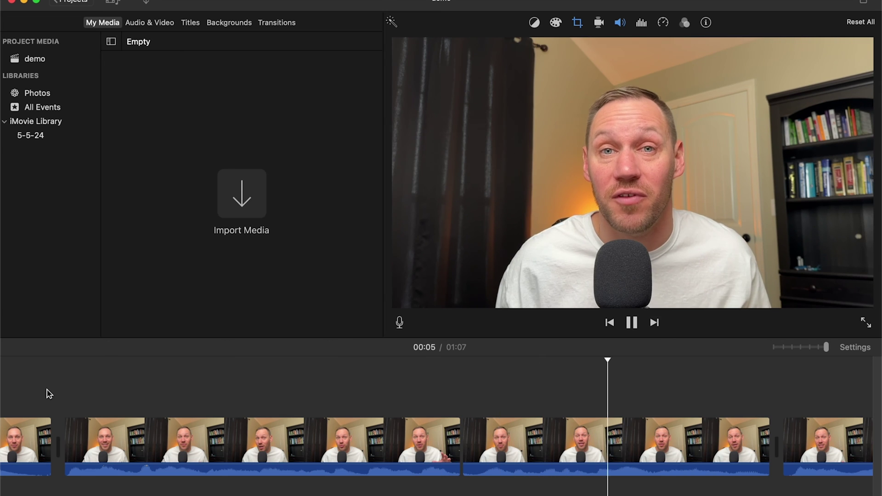
key("space")
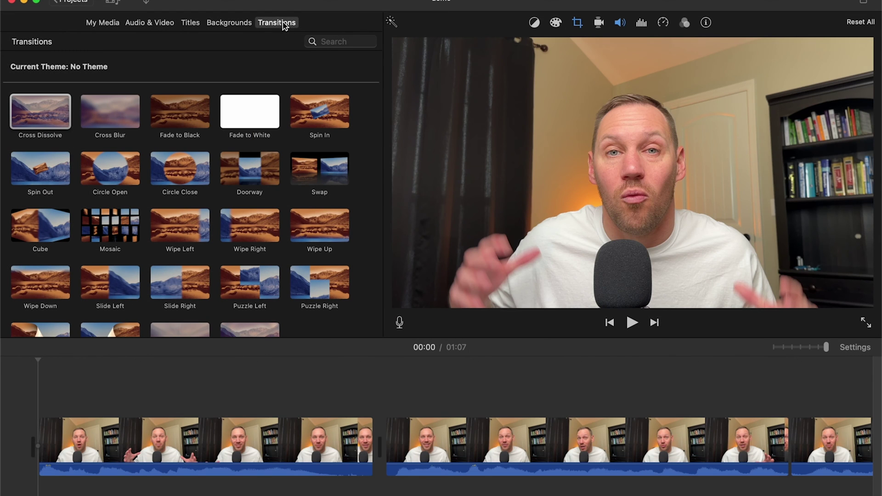
Add a Cube transition between the first two clips and preview it
left_click(252, 189)
left_click_drag(31, 225, 300, 457)
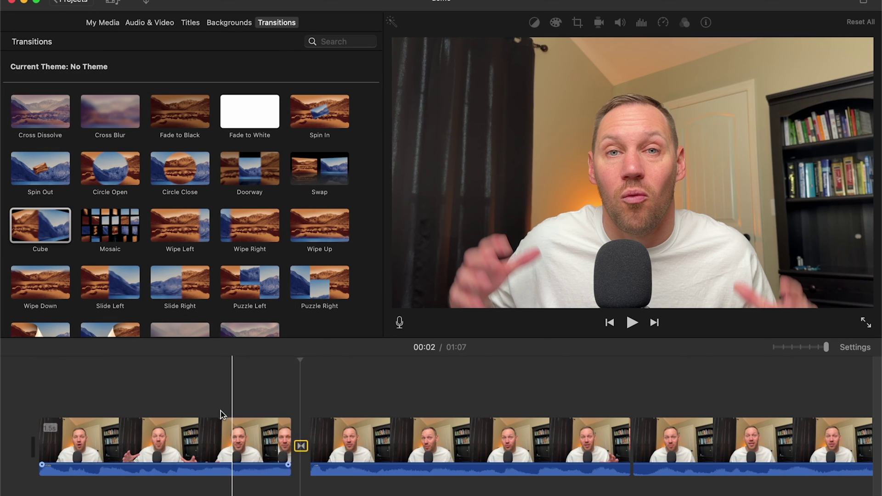
left_click(171, 386)
key("space")
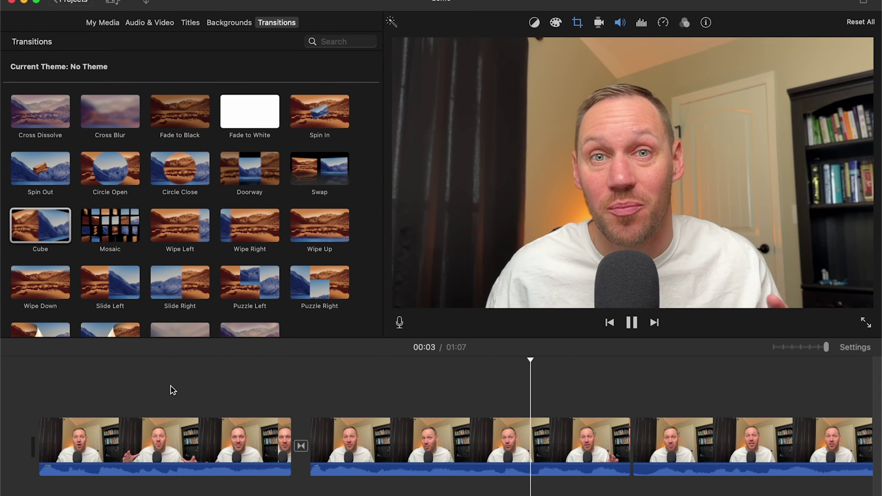
key("space")
Extend the first clip's end, replay, then delete the Cube transition
mouse_move(291, 436)
left_mouse_down()
mouse_move(329, 428)
mouse_move(296, 430)
left_mouse_up()
key("space")
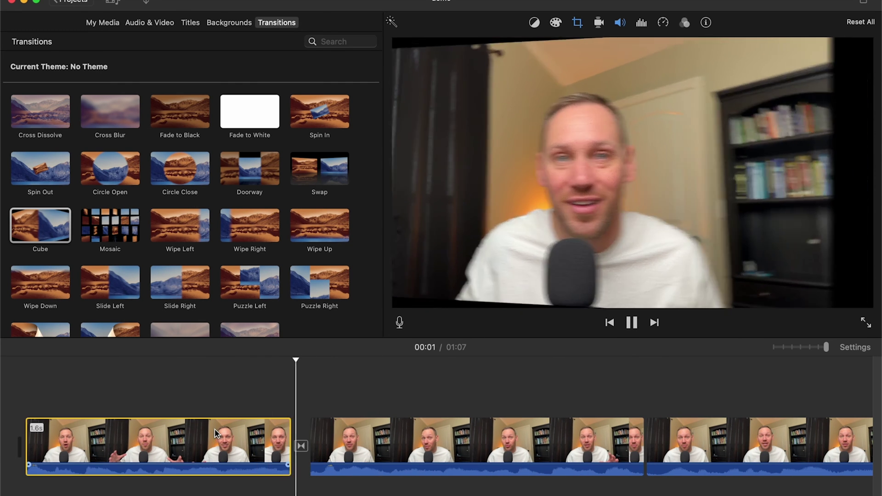
key("space")
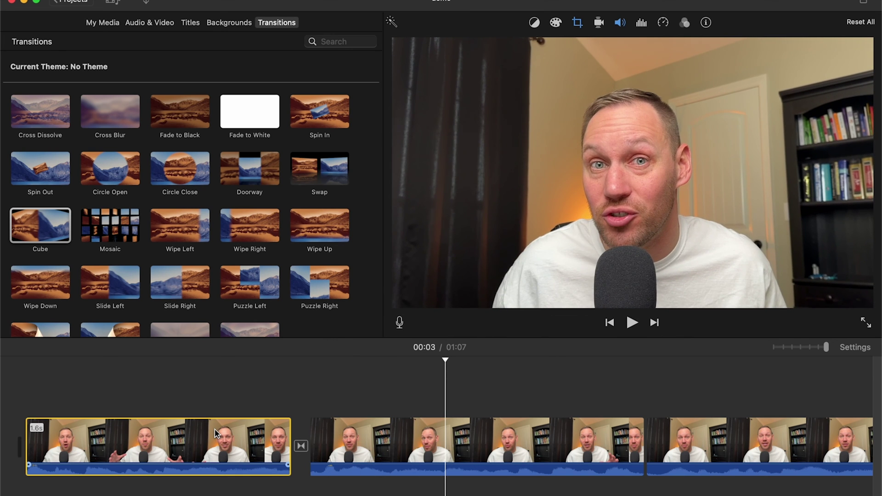
left_click(301, 446)
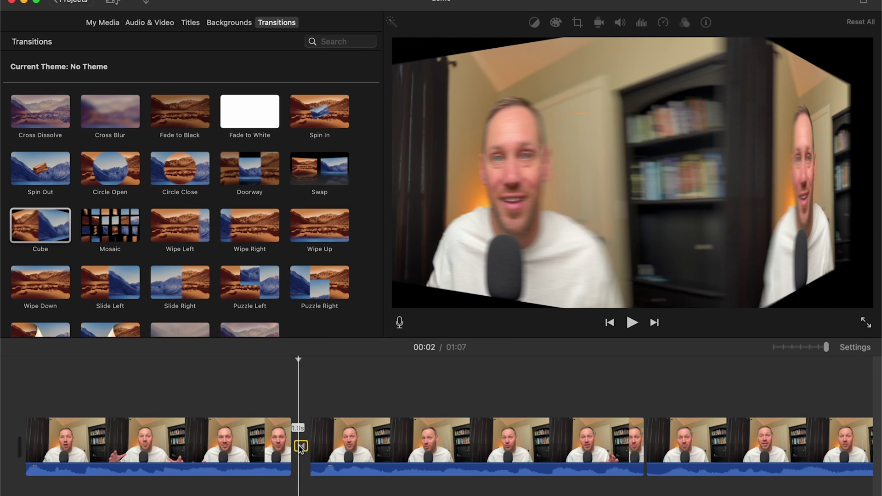
key("Delete")
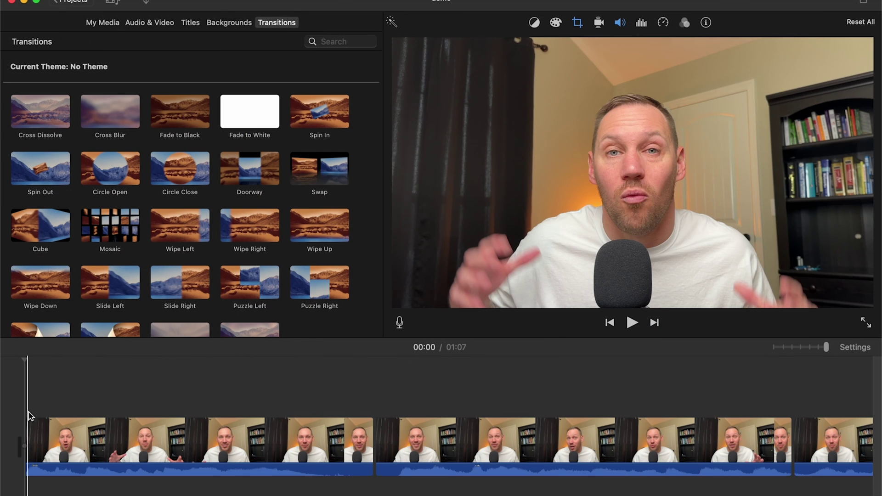
Add a Slide Lower Third title over the opening clip
left_click(191, 23)
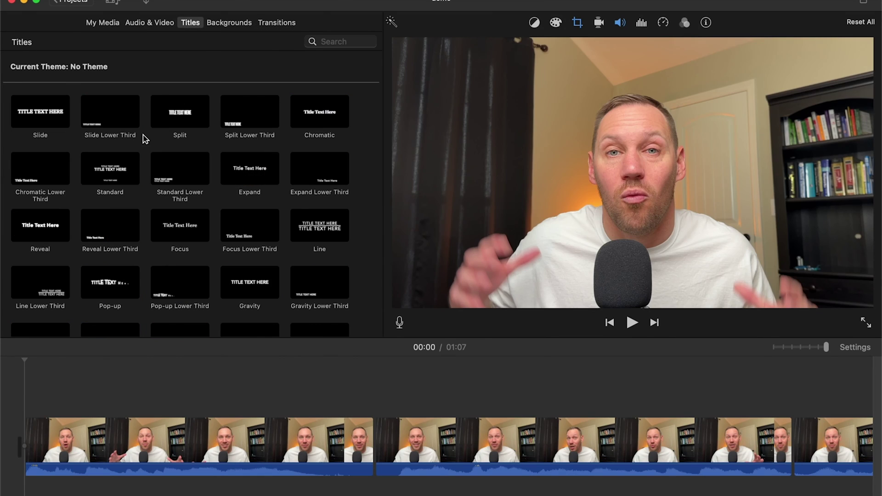
left_click(113, 119)
left_click_drag(114, 122, 32, 398)
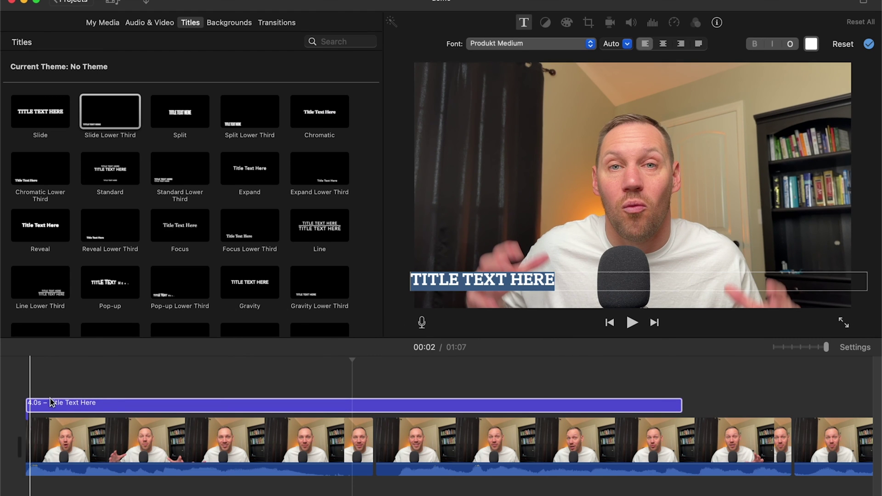
left_click(96, 406)
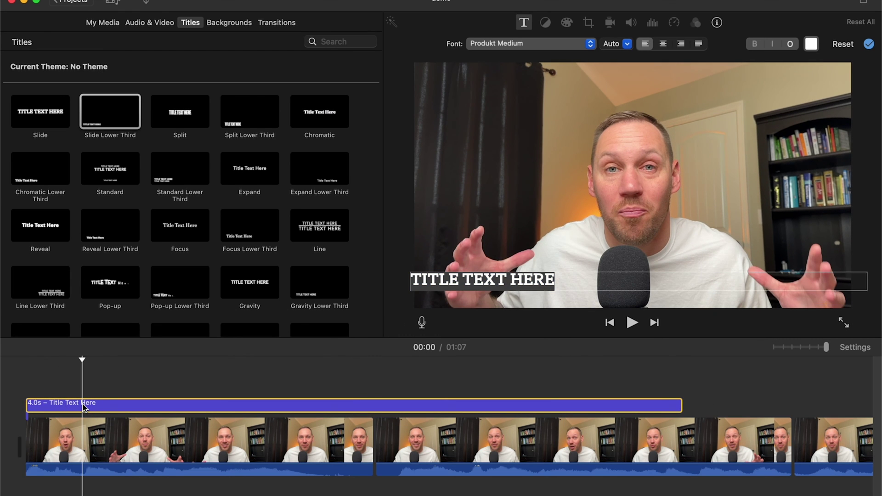
Replace the placeholder title text with the speaker's name and play back to check it
left_click(518, 285)
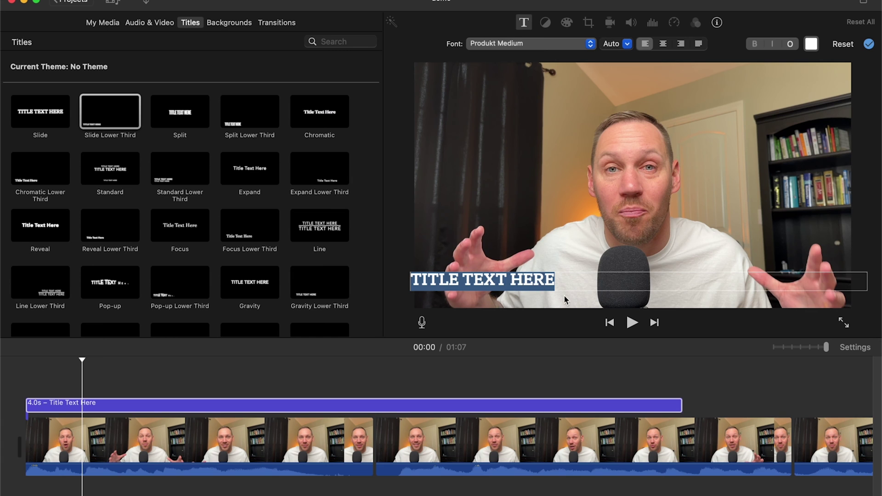
type("JOHN MITCHUM")
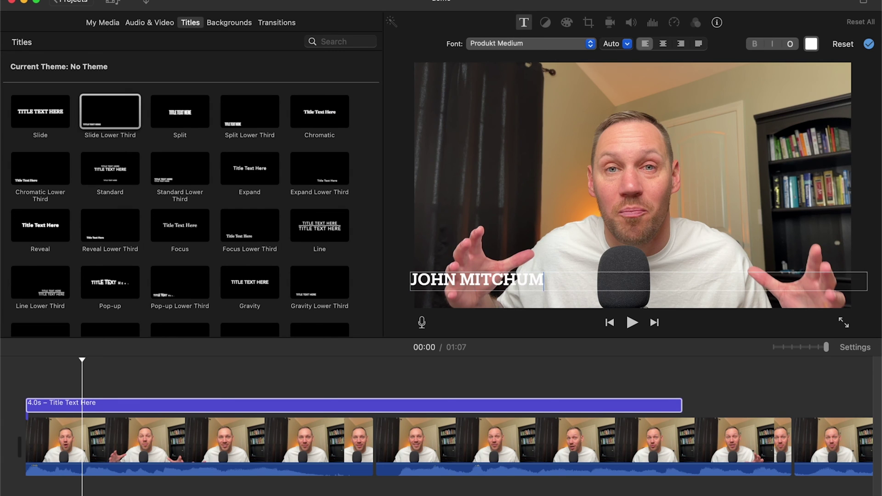
left_click(29, 393)
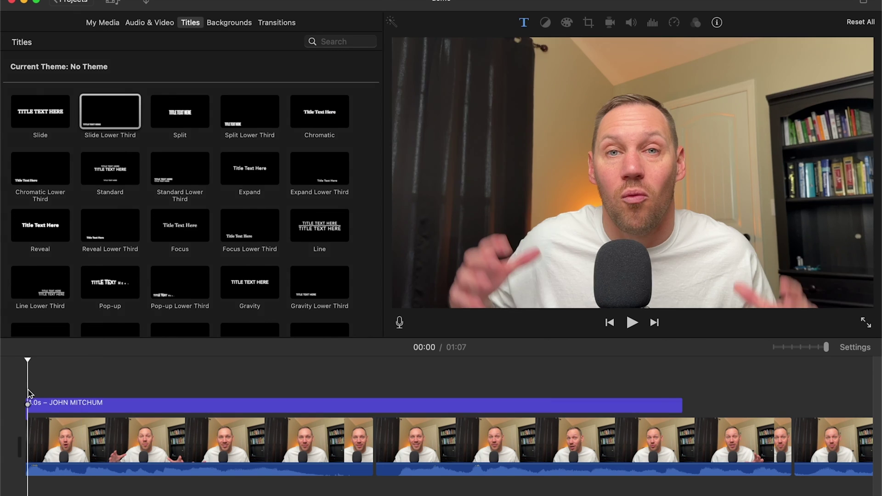
key("space")
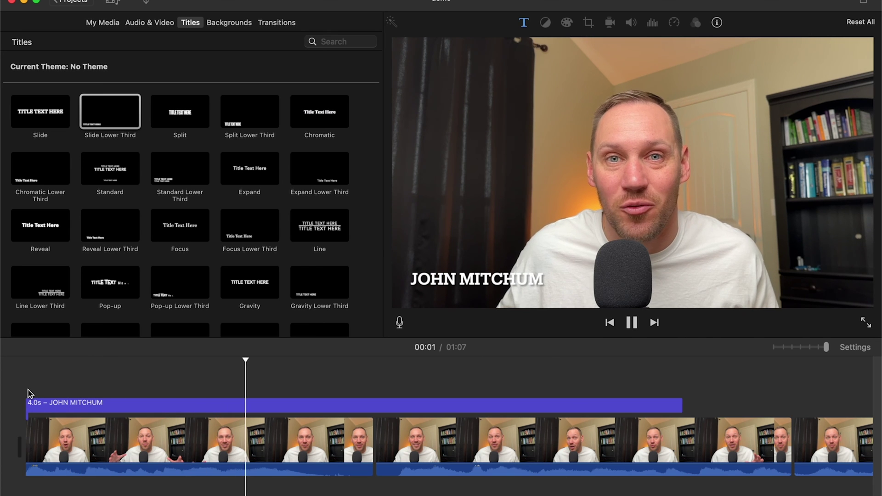
key("space")
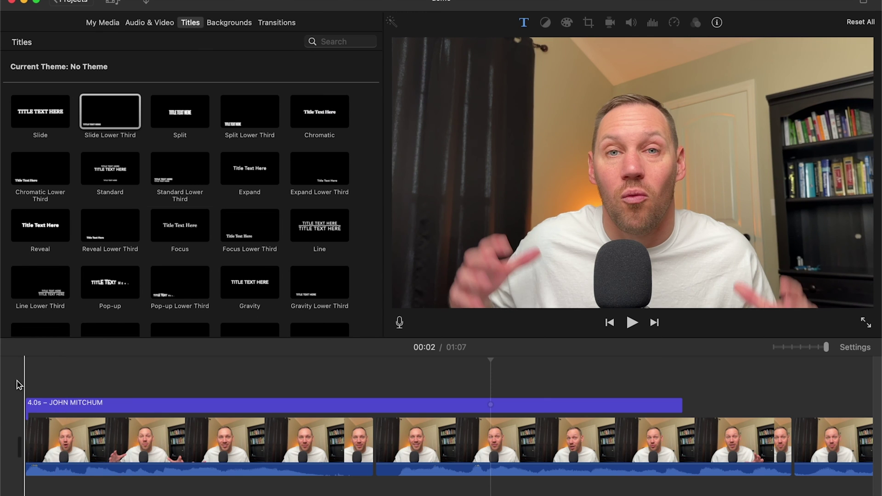
left_click(46, 405)
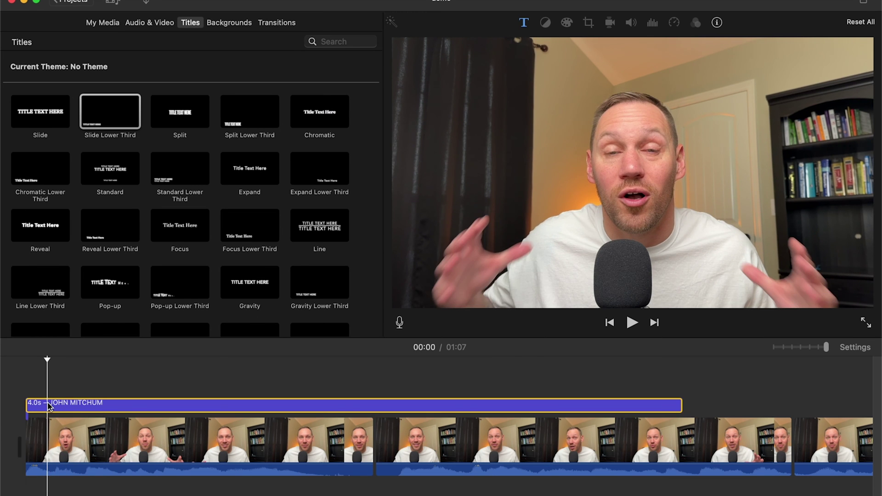
Set the title's font size to 80, keeping the Produkt Medium font
left_click(525, 23)
left_click(588, 43)
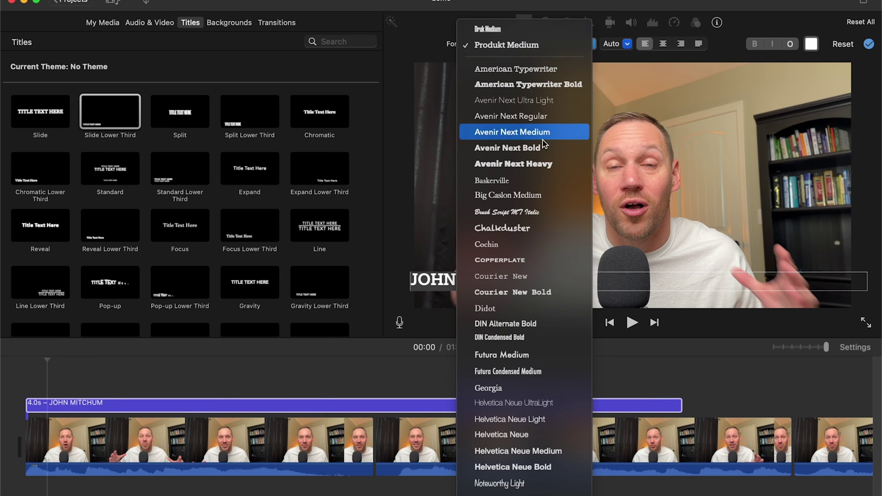
left_click(432, 36)
left_click(628, 43)
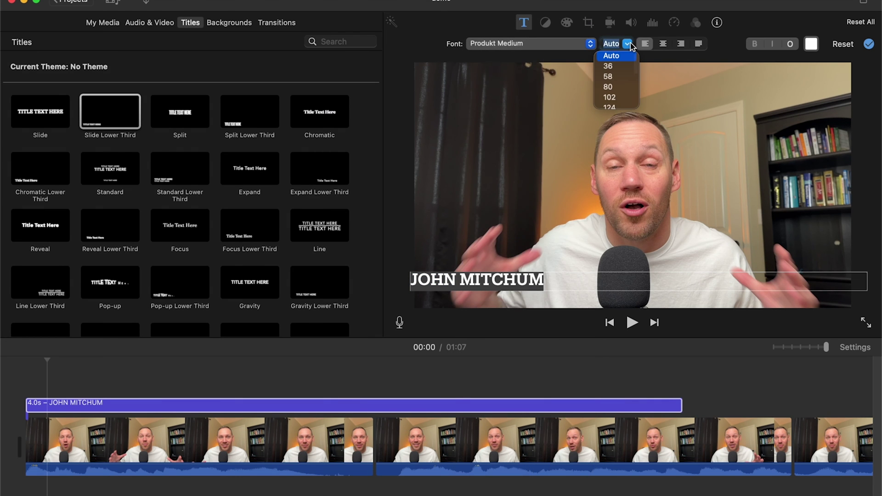
left_click(608, 77)
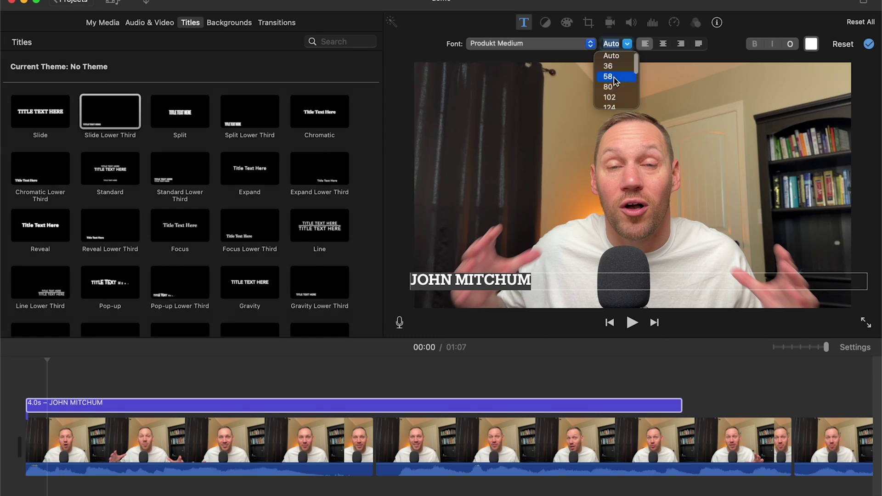
left_click(626, 45)
left_click(623, 57)
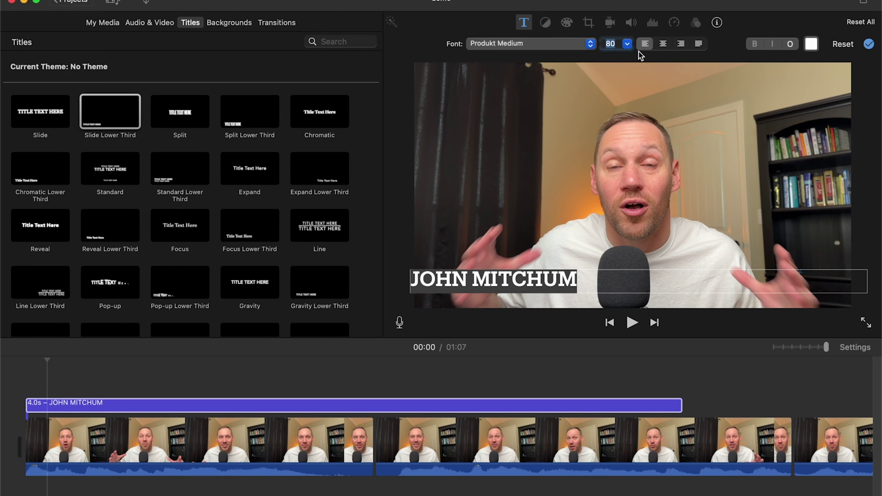
Make the title text blue and play back to check it
left_click(811, 44)
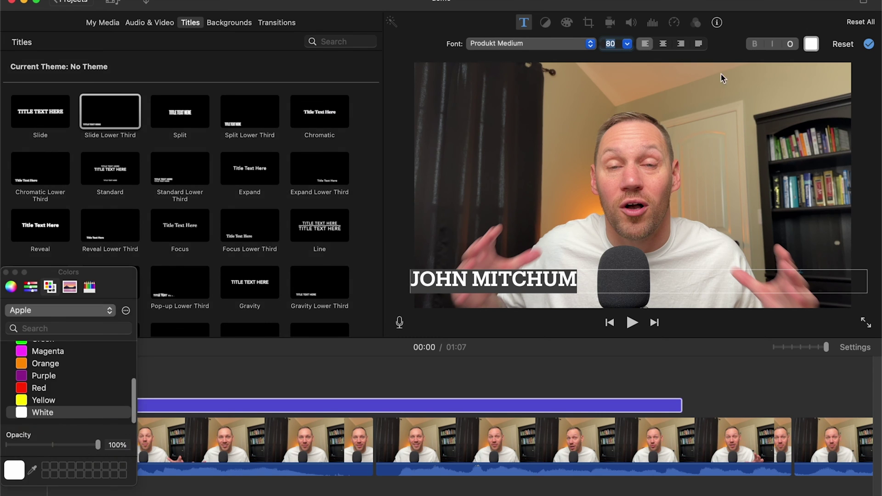
scroll(72, 386, "up", 3)
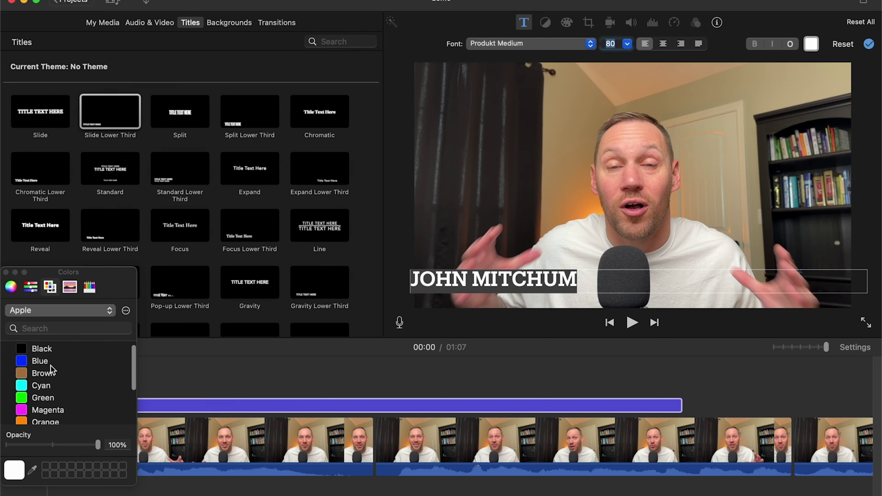
left_click(50, 366)
left_click(24, 381)
key("space")
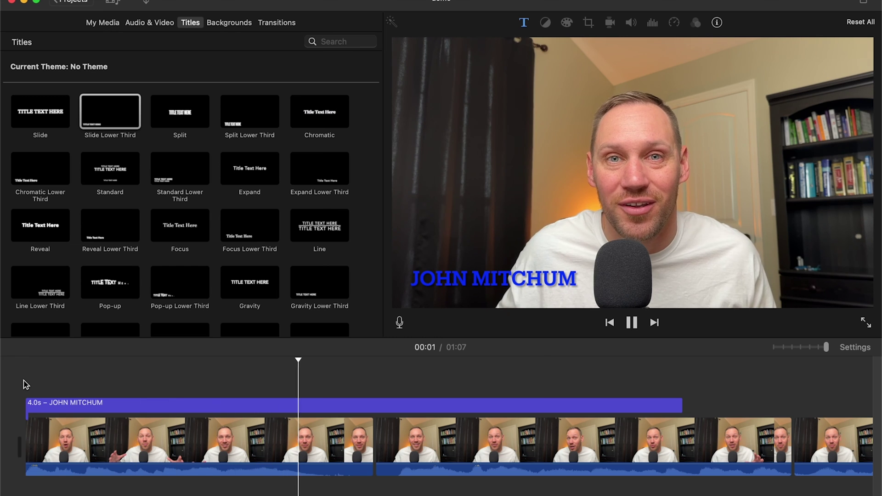
key("space")
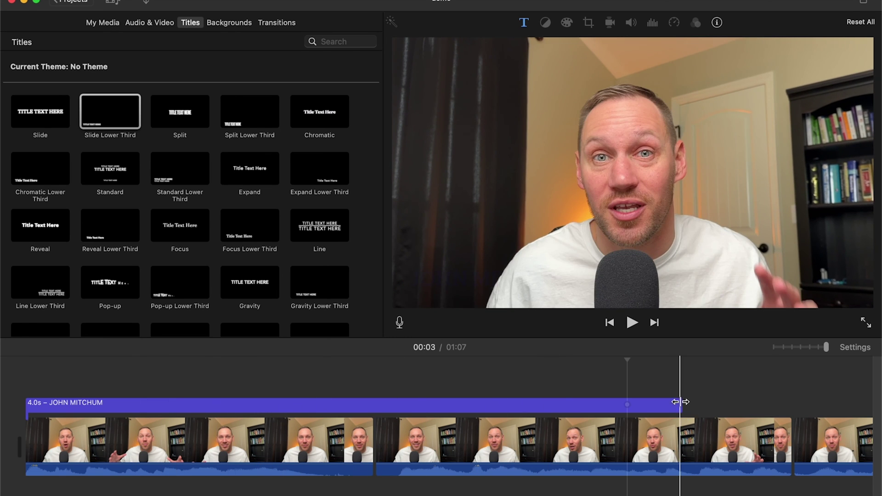
Trim the name title from 4.0 to 3.0 seconds and play it back
left_click_drag(679, 403, 519, 405)
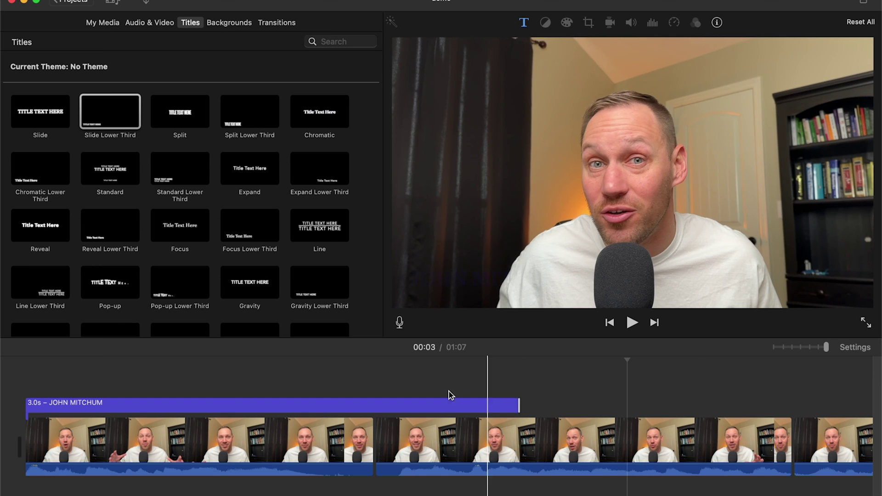
key("space")
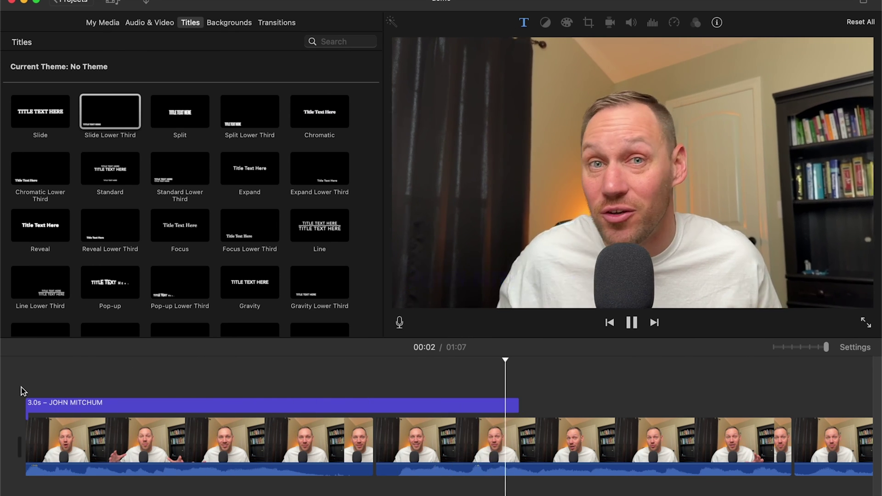
key("space")
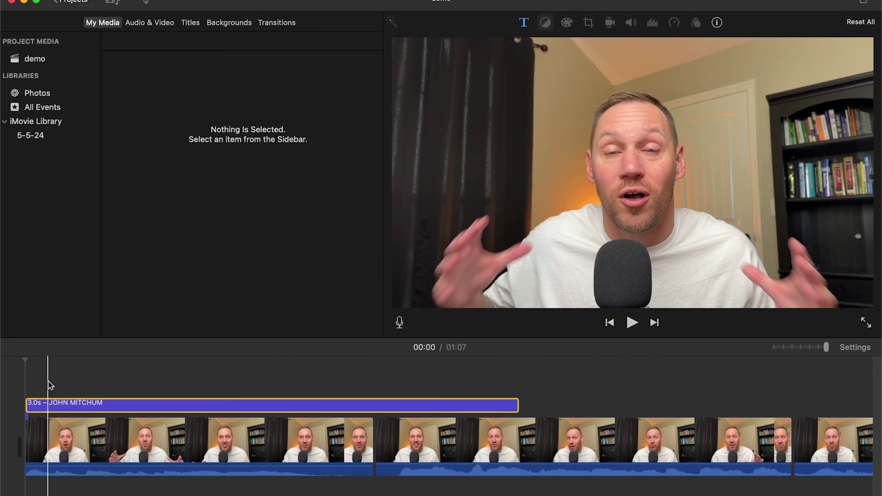
Open the Sound Effects library, preview Bubbles, and move to Golf Hit 1
left_click(156, 25)
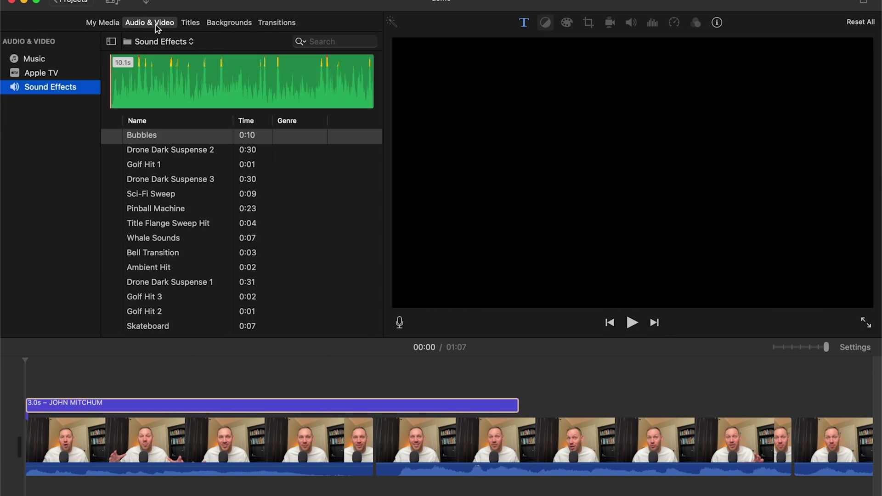
left_click(161, 41)
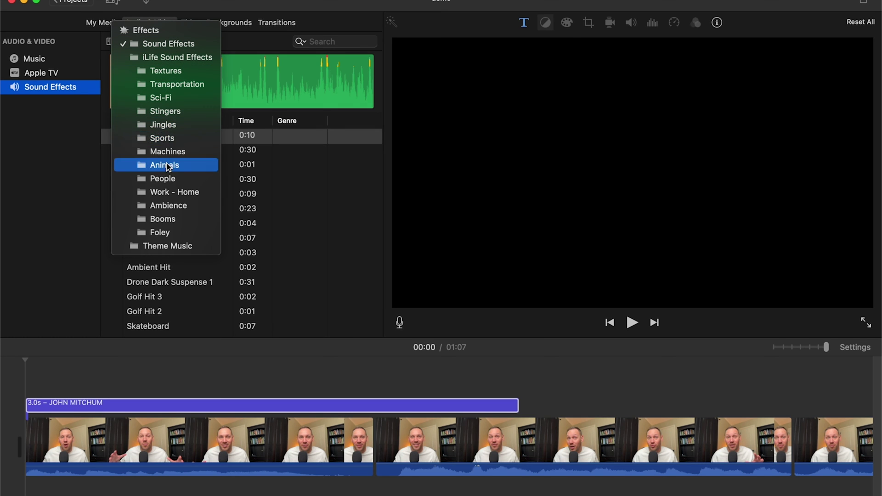
left_click(176, 46)
left_click(114, 137)
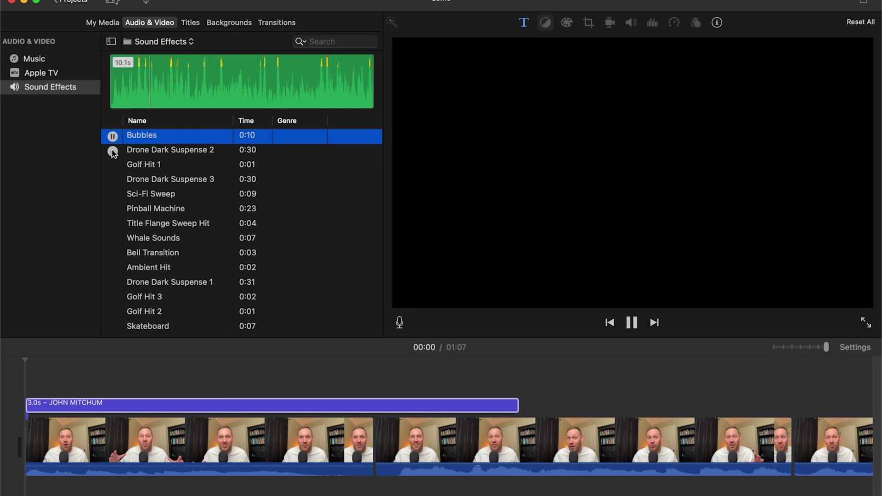
left_click(113, 152)
scroll(207, 221, "down", 10)
scroll(211, 226, "down", 2)
key("Down")
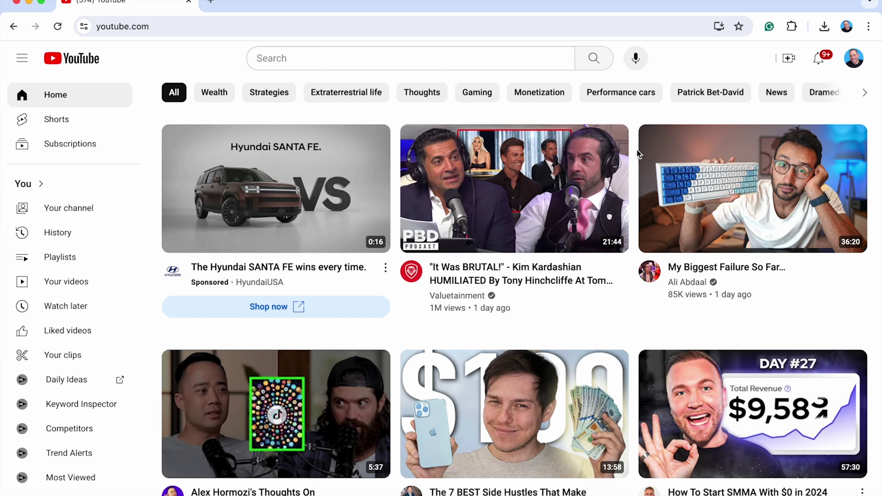
Open YouTube Studio's Audio library and browse the Sound effects and Music lists
left_click(855, 58)
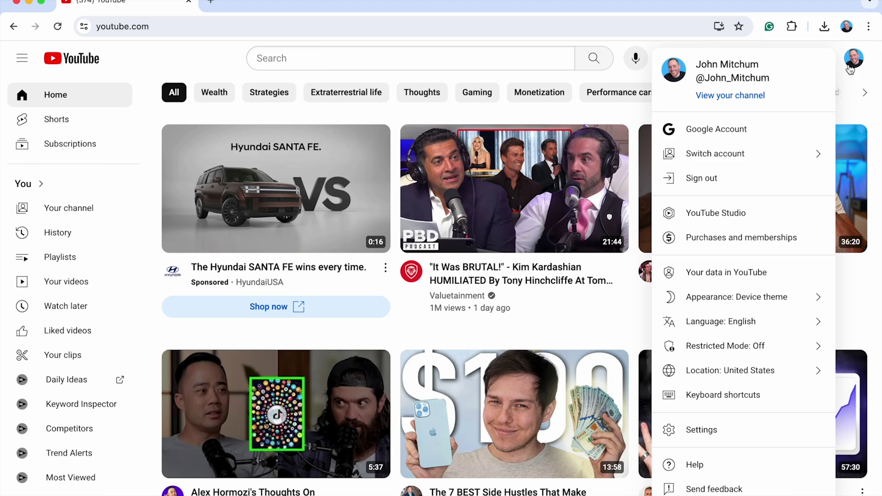
left_click(745, 212)
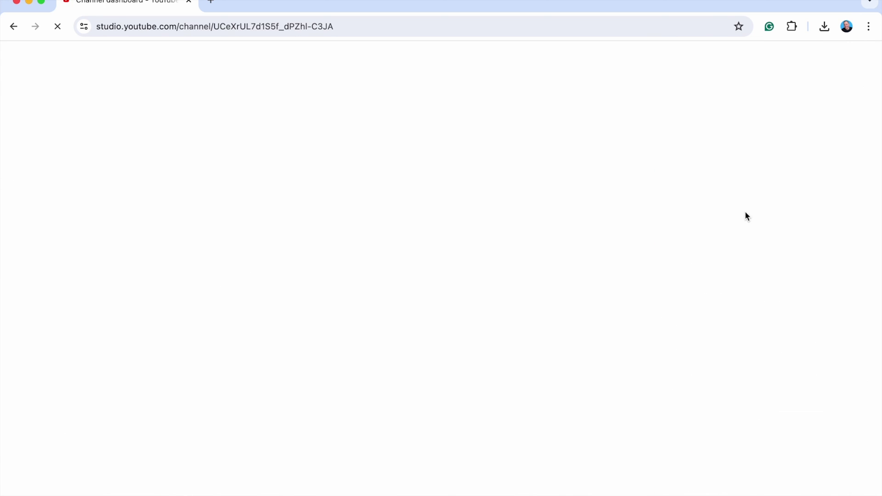
left_click(79, 361)
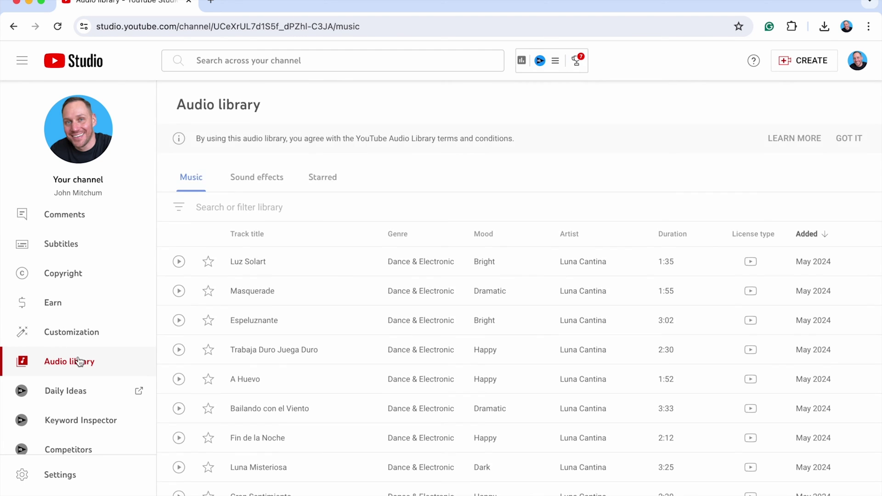
left_click(257, 178)
left_click(186, 178)
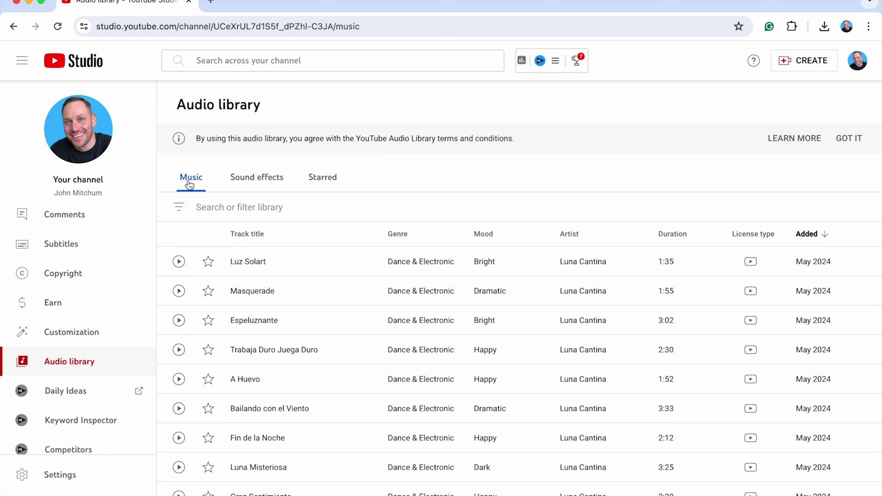
Preview the Masquerade track and the next two tracks in the music list
scroll(232, 346, "down", 3)
scroll(232, 346, "up", 3)
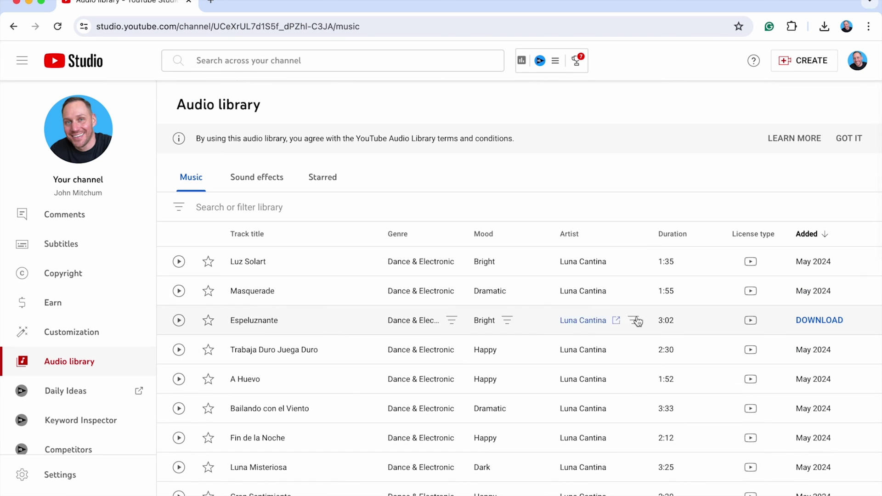
left_click(179, 291)
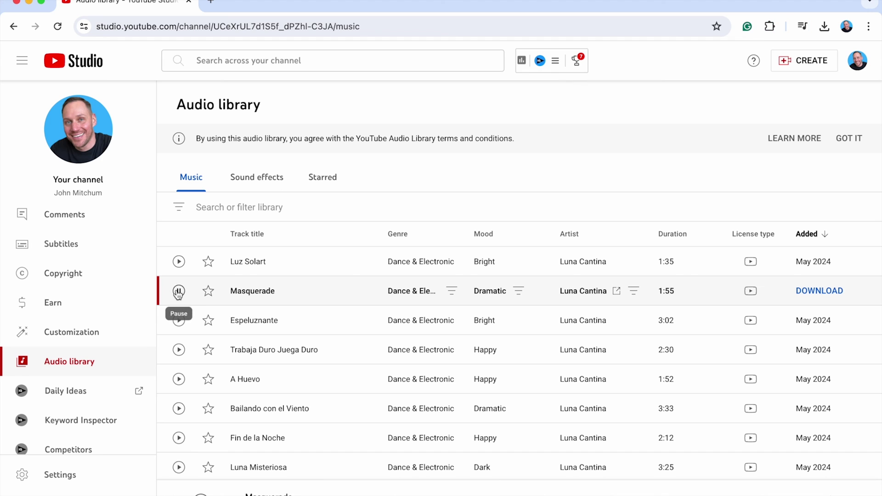
left_click(179, 321)
left_click(179, 350)
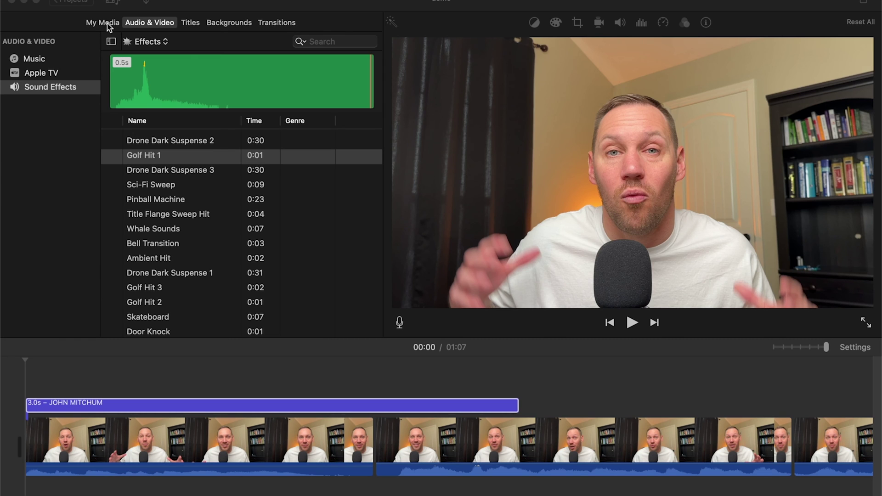
Return to My Media and split the talking-head clip at the playhead
left_click(106, 23)
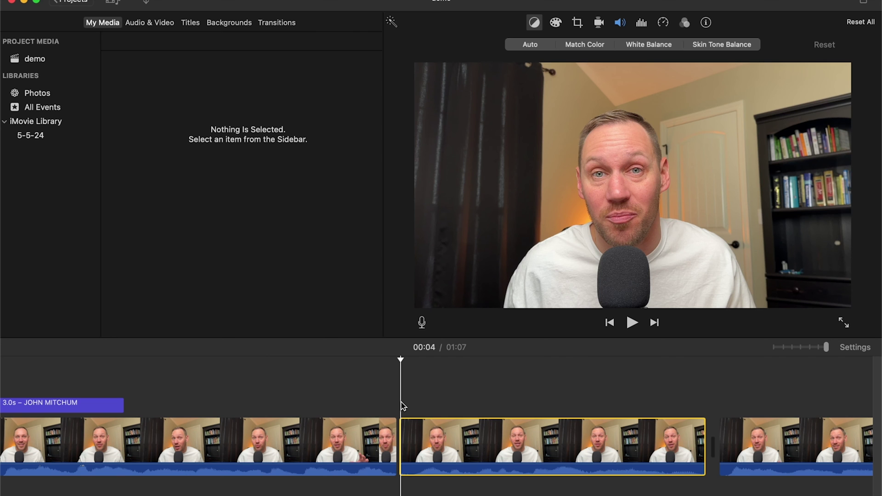
scroll(403, 407, "right", 5)
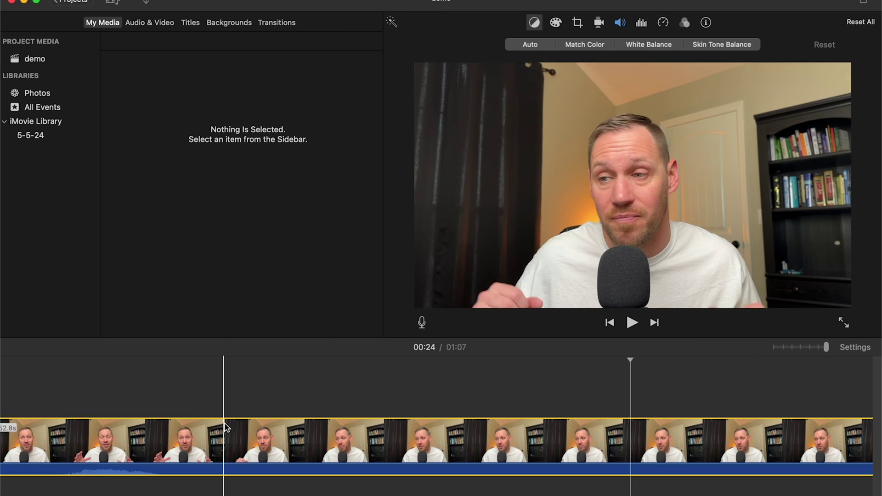
left_click(179, 419)
right_click(179, 432)
left_click(237, 375)
scroll(436, 441, "right", 3)
left_click(786, 416)
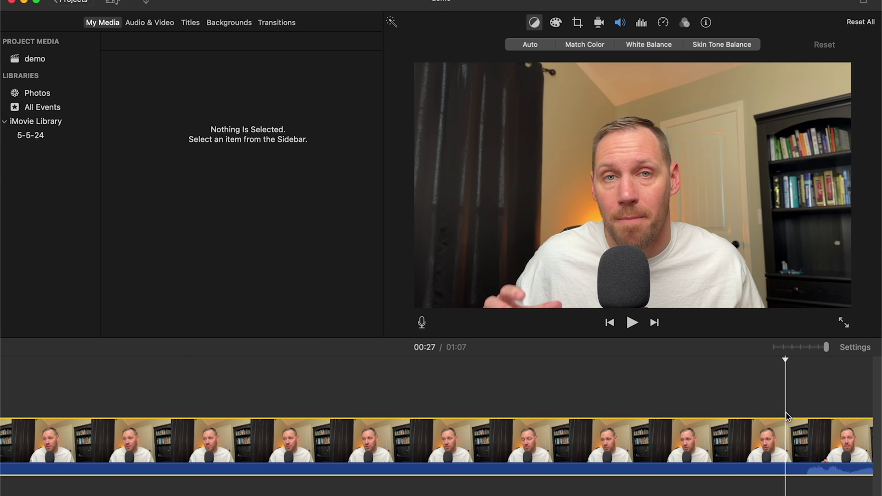
Set the split section's speed to Fast and play it back
left_click(663, 23)
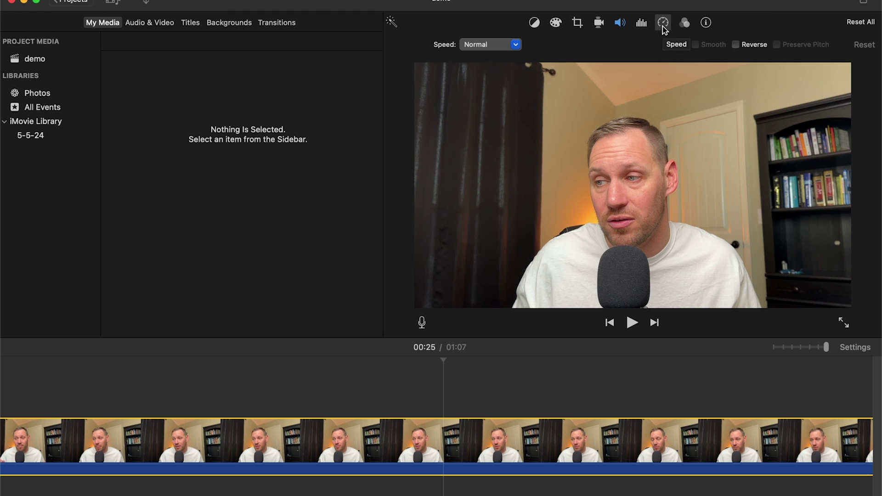
left_click(516, 45)
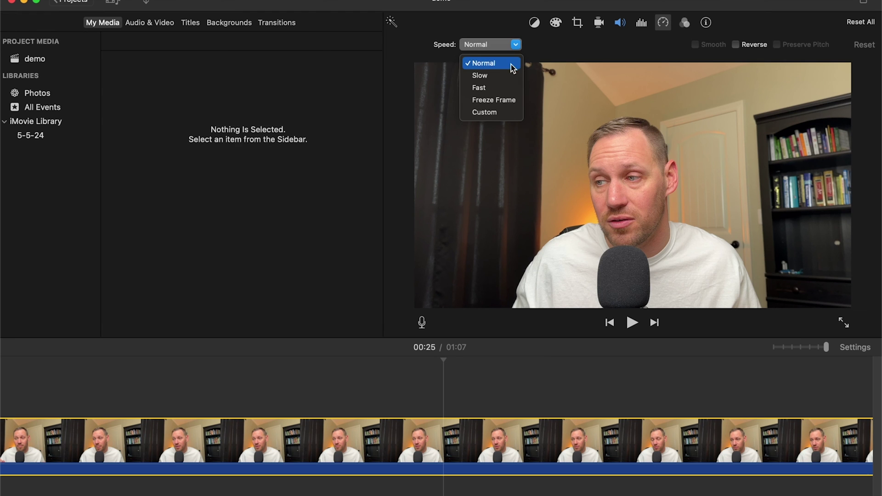
left_click(509, 88)
left_click(96, 389)
key("space")
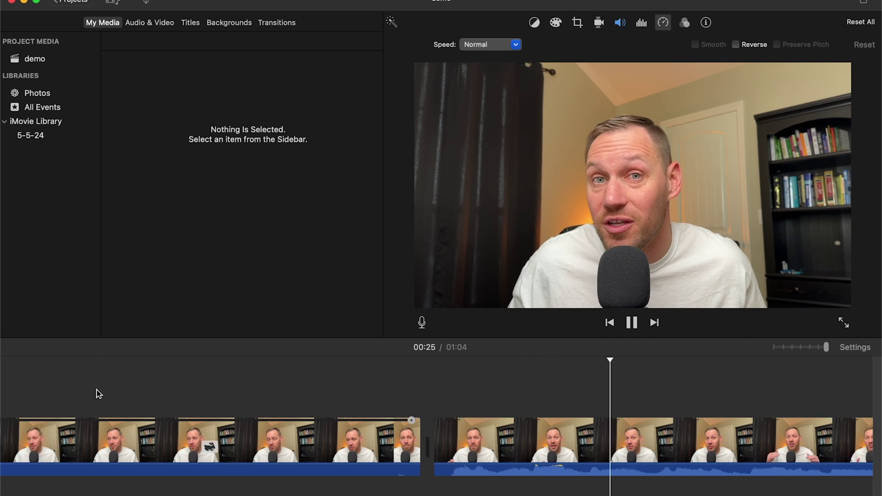
key("space")
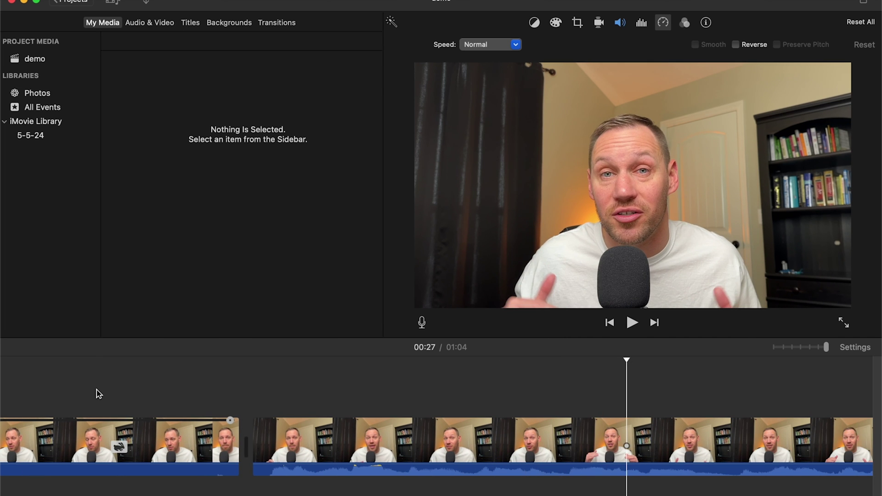
scroll(97, 390, "right", 10)
left_click(516, 45)
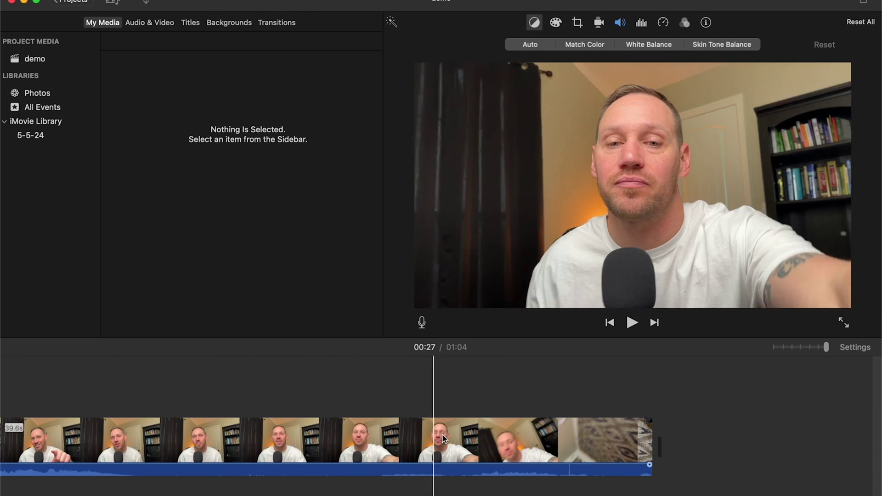
Shorten the last speaker clip's end and add a lengthened Black background after it
left_click_drag(645, 440, 140, 390)
left_click(216, 25)
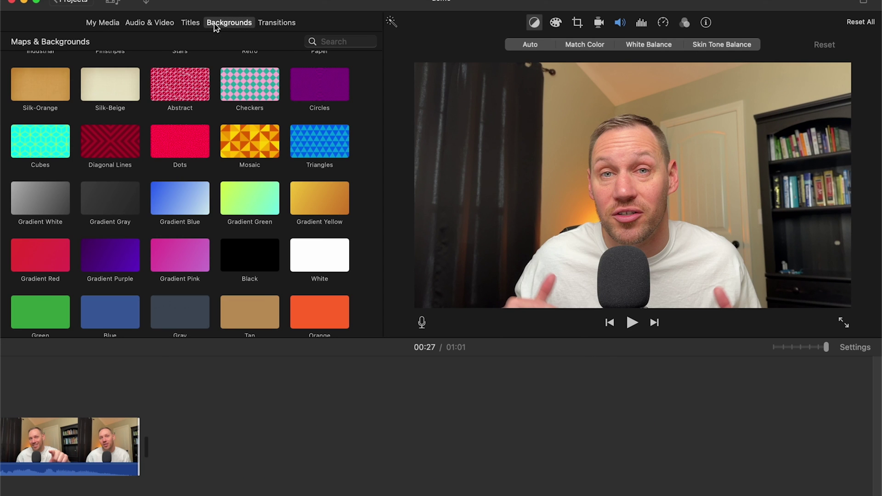
left_click_drag(246, 261, 180, 444)
left_click_drag(806, 429, 686, 454)
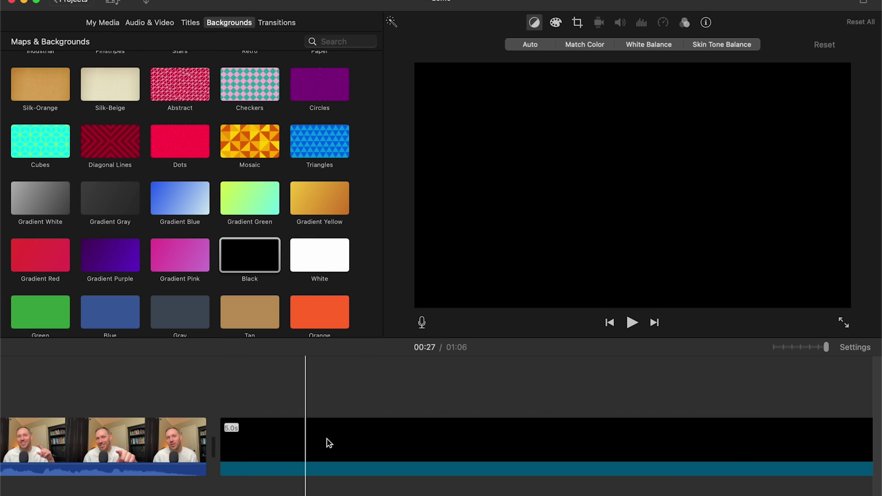
left_click(237, 425)
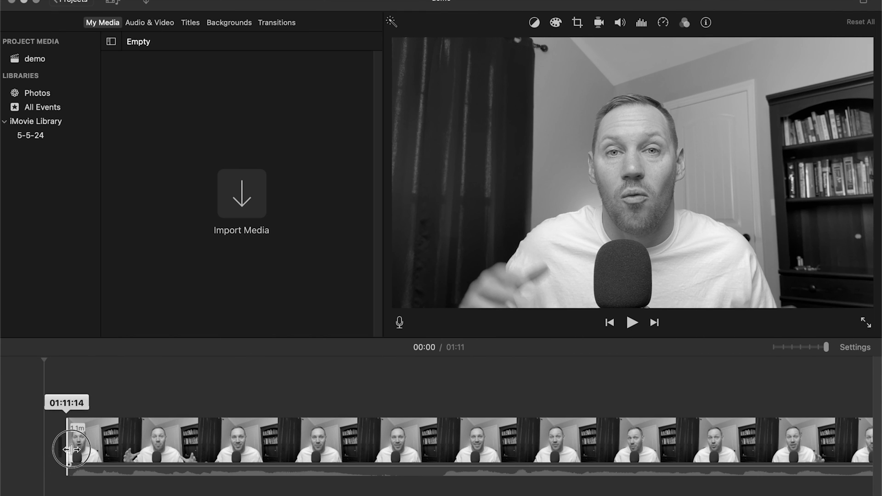
Trim the first clip's start, replay, and crop the second clip tighter to zoom in
left_click_drag(72, 450, 72, 446)
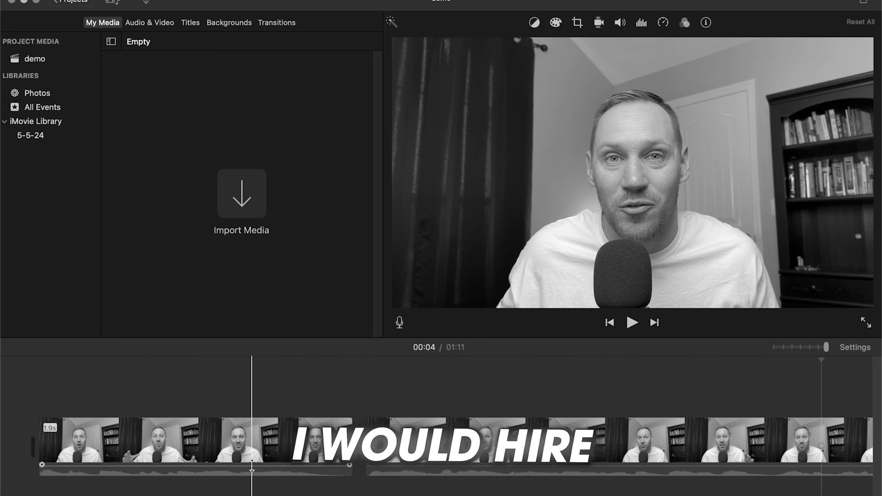
key("Home")
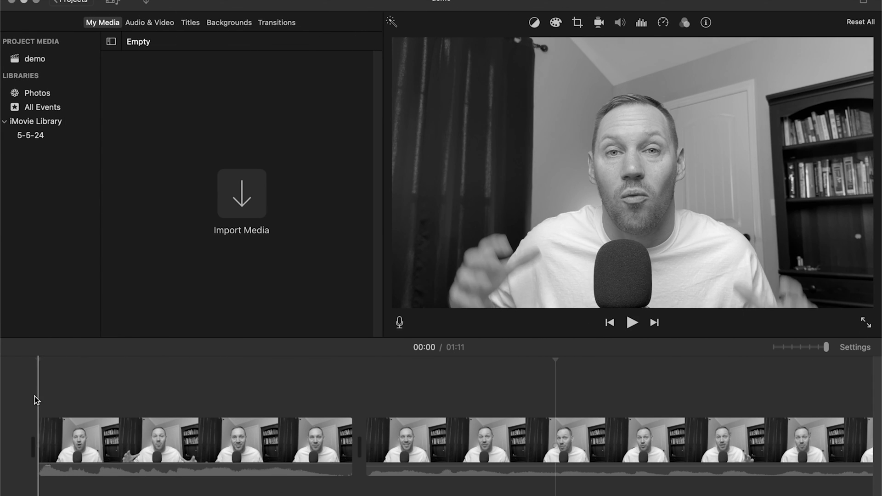
key("space")
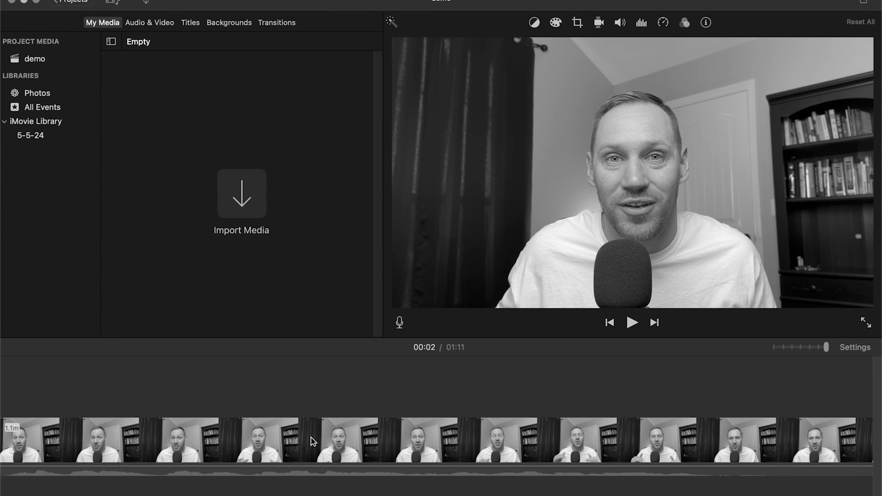
left_click(247, 439)
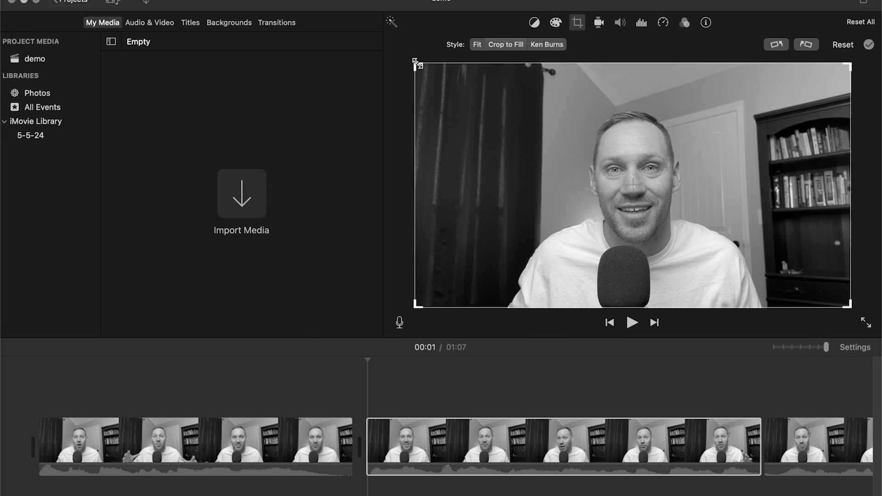
left_click_drag(413, 65, 496, 109)
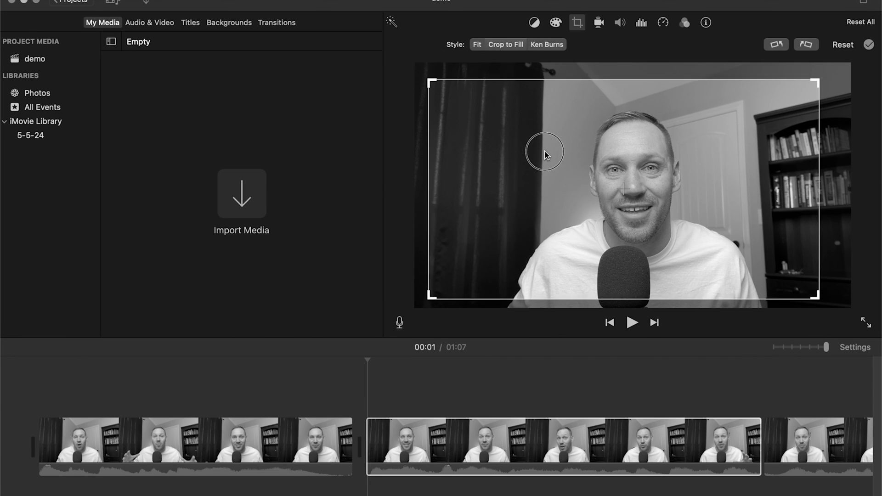
Add a Split Lower Third title over the opening clip
left_click(191, 23)
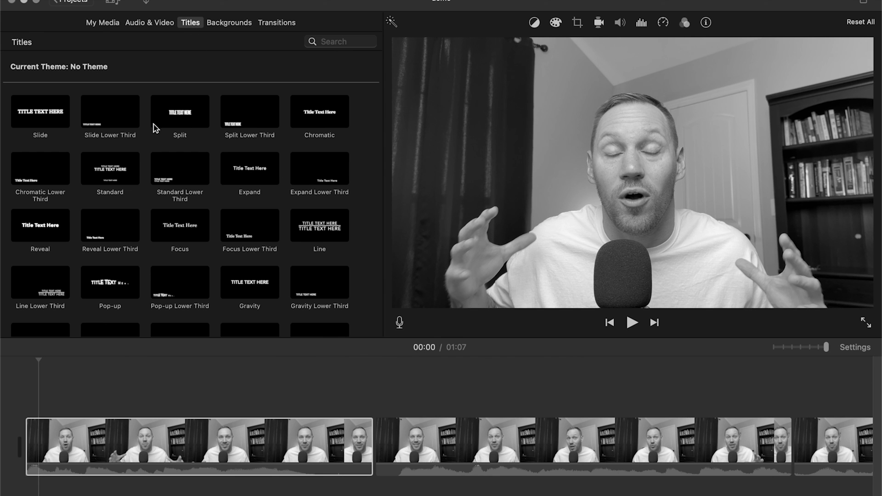
left_click_drag(242, 128, 47, 400)
left_click(591, 386)
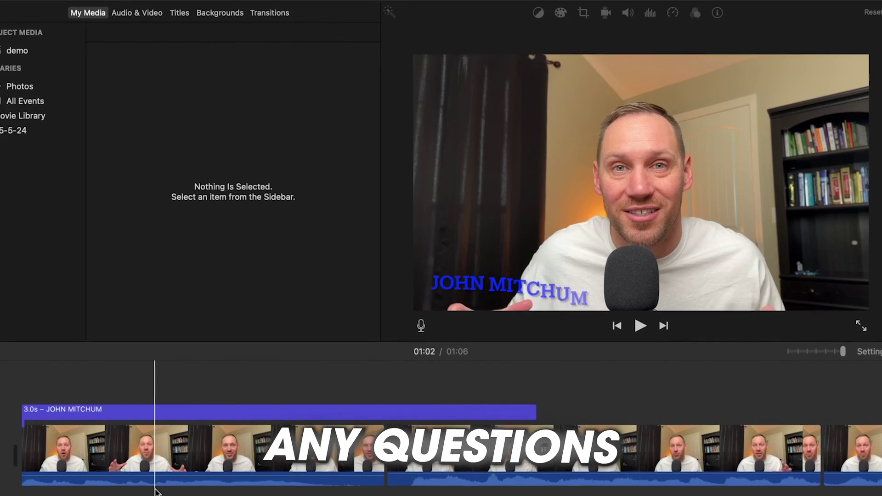